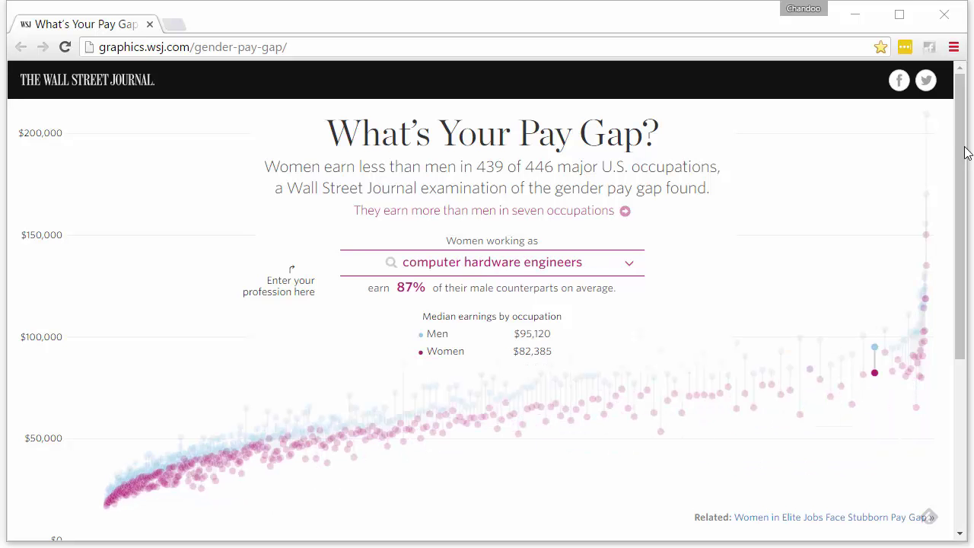
Explore the pay gap chart by inspecting the data points of the lowest-paid and highest-paid occupations.
mouse_move(965, 126)
mouse_down()
mouse_move(965, 326)
mouse_move(963, 125)
mouse_up()
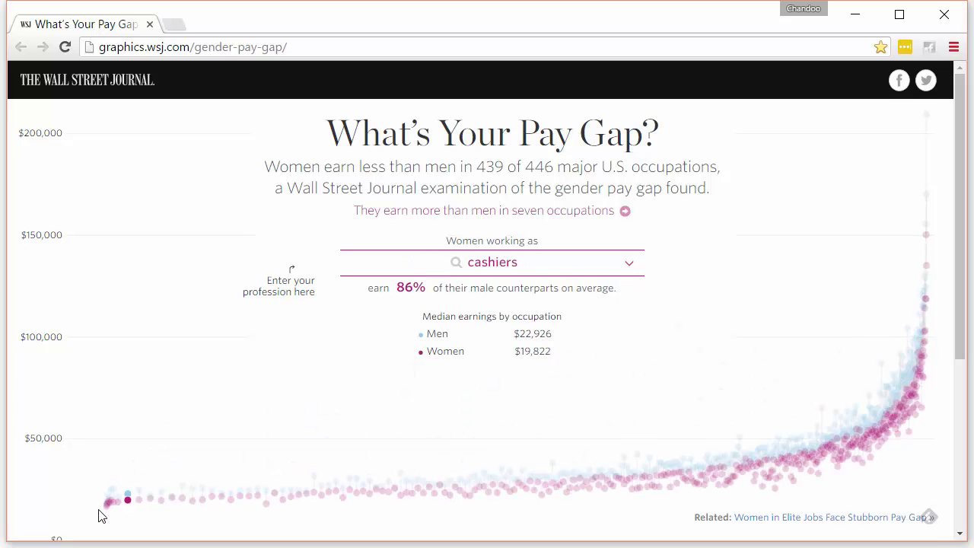
mouse_move(107, 512)
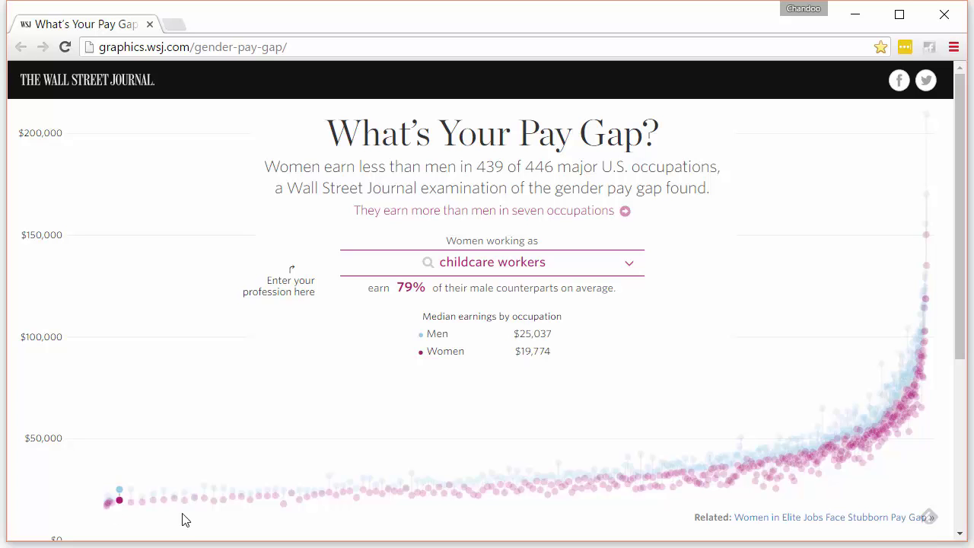
mouse_move(922, 215)
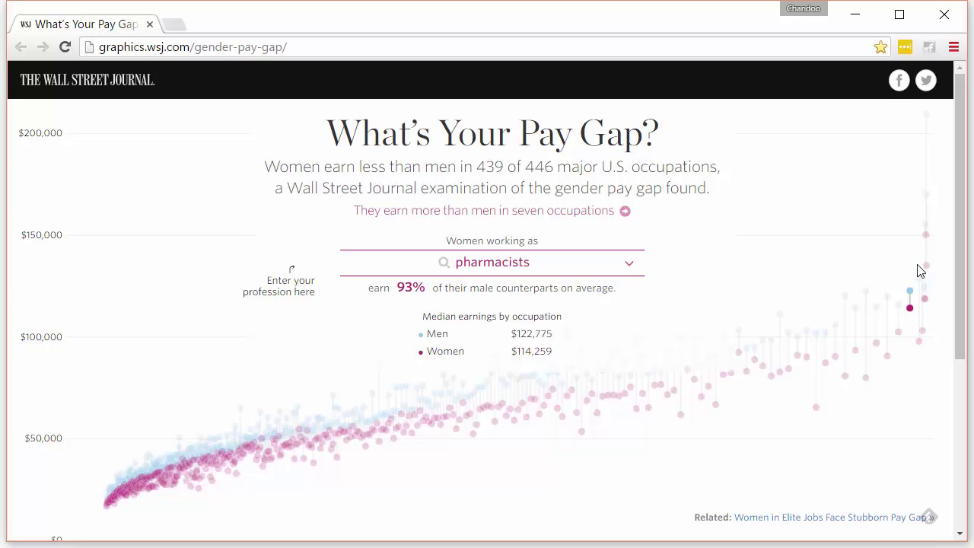
mouse_move(946, 267)
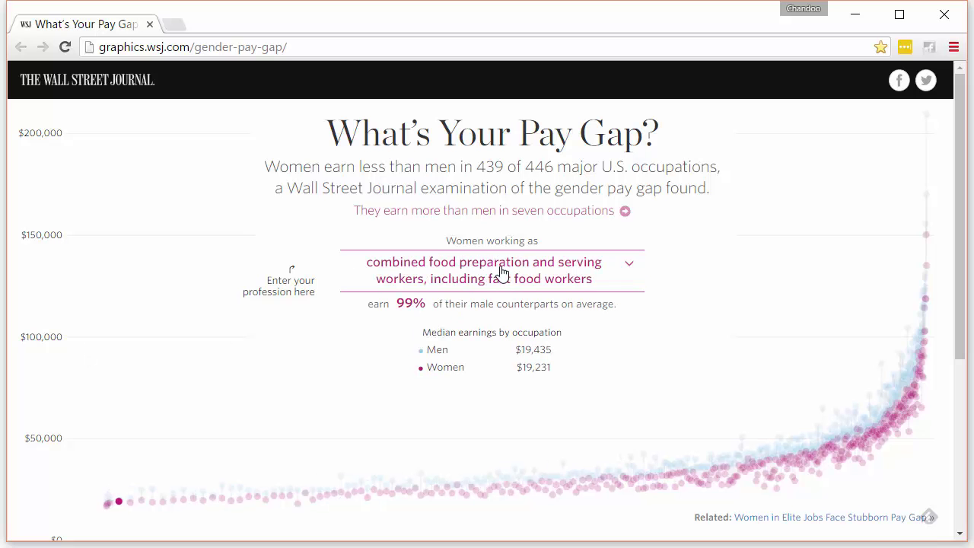
Browse the profession list, search it for "sof", then dismiss the list and return to the chart.
click(630, 269)
drag(637, 315, 615, 303)
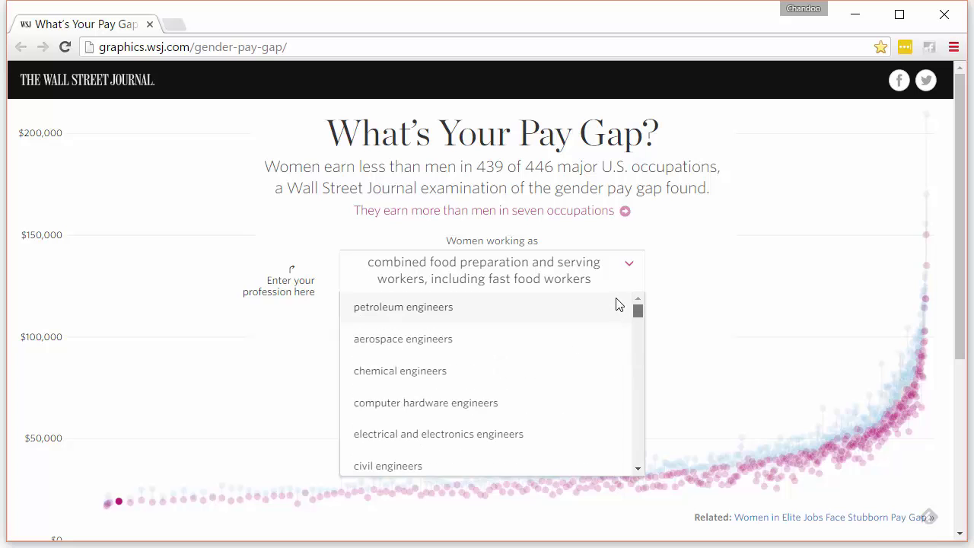
click(629, 261)
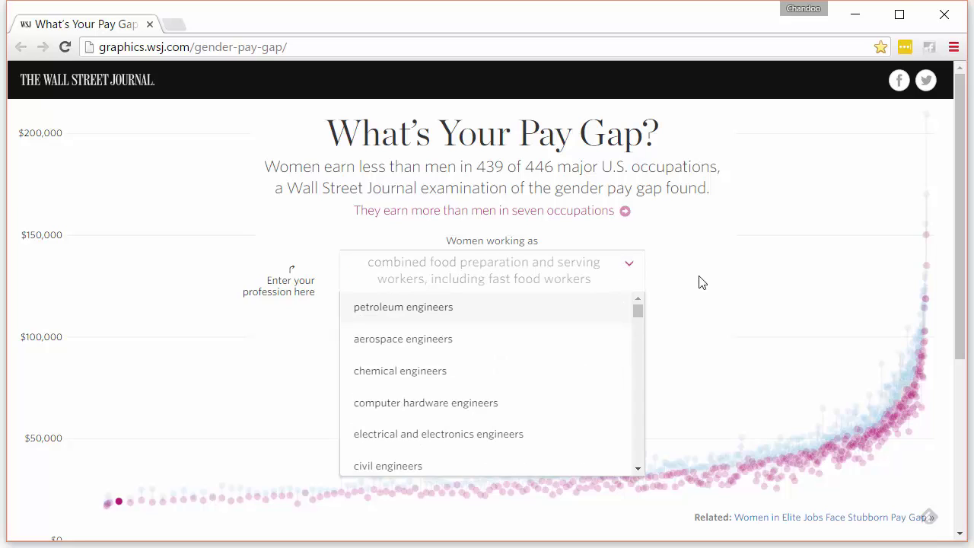
text(so)
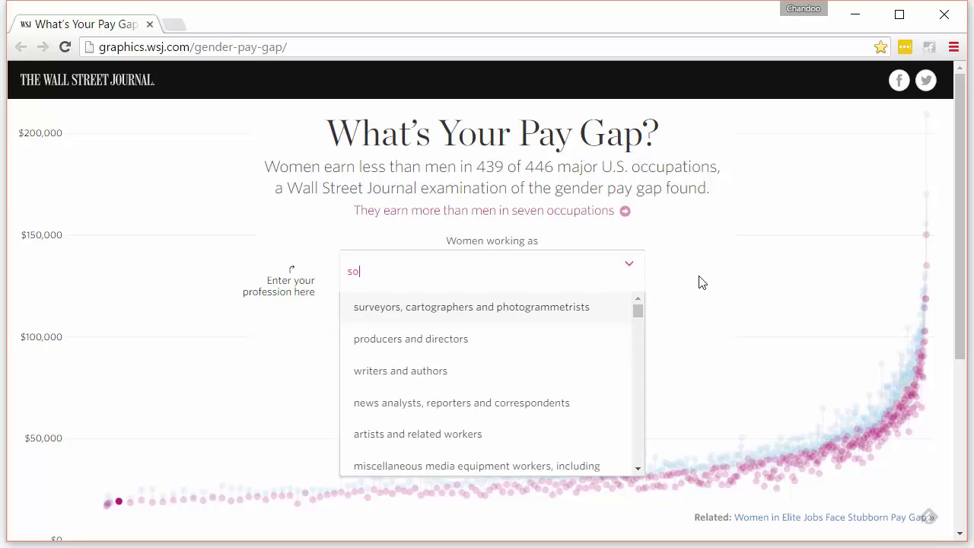
text(f)
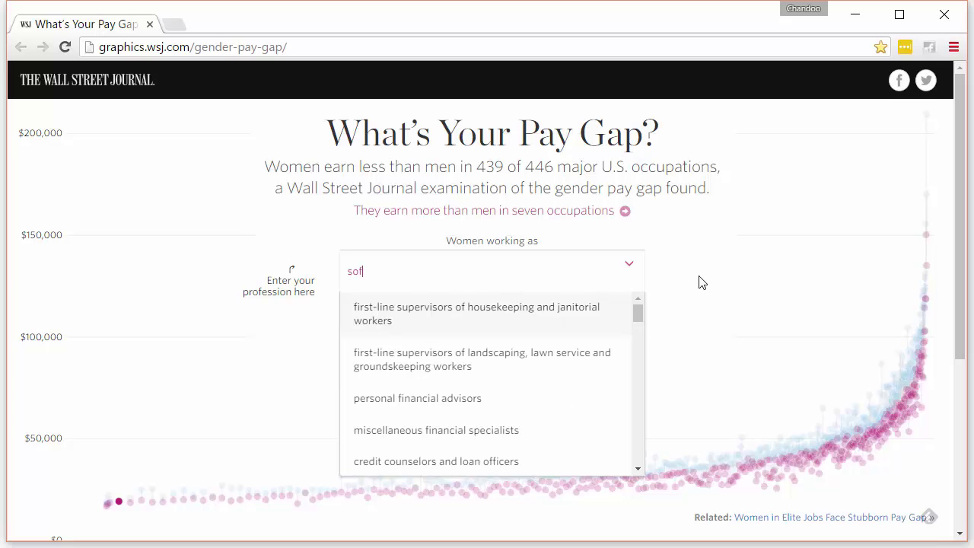
key(BackSpace)
key(BackSpace)
key(BackSpace)
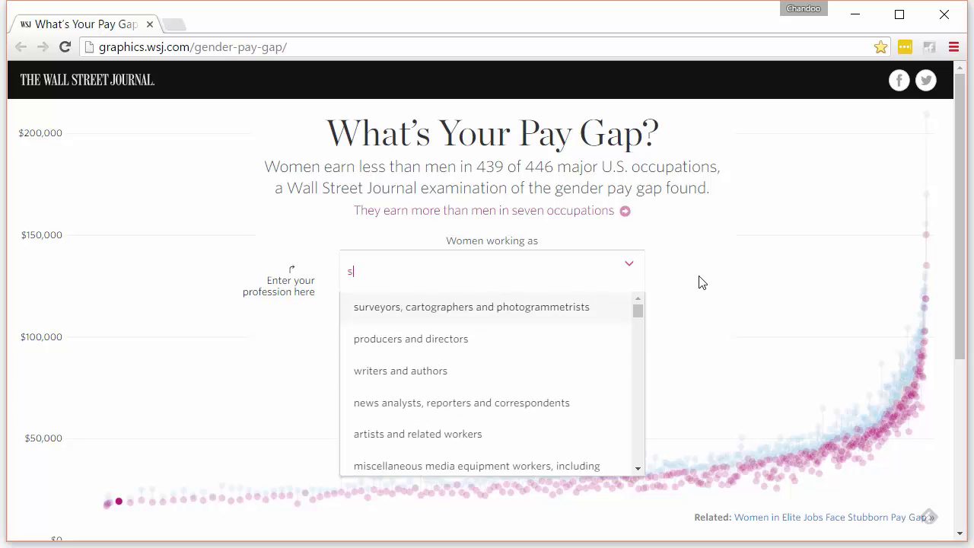
click(674, 254)
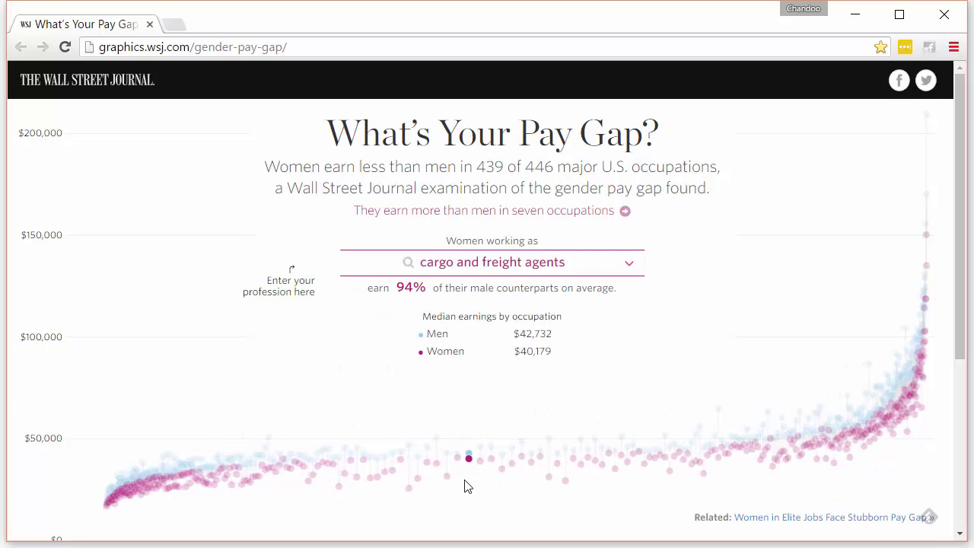
mouse_move(449, 481)
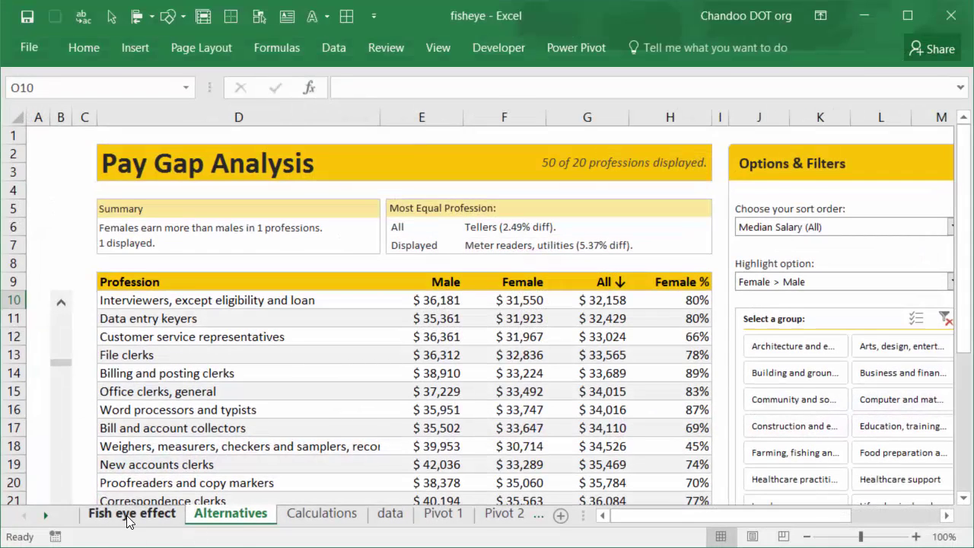
In the fisheye workbook in Excel, show the Fish eye effect sheet at 90% zoom and move the chart highlight to Construction and building inspectors.
click(133, 515)
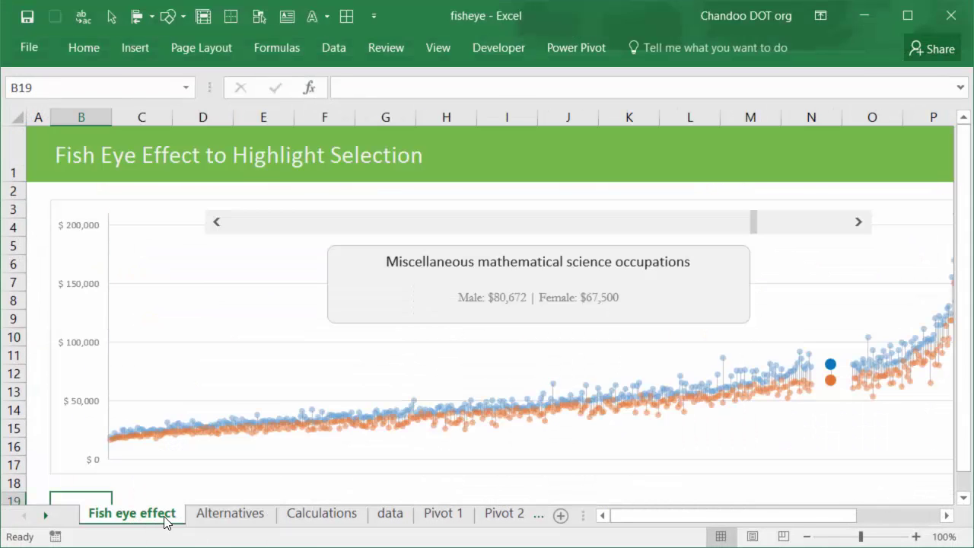
click(807, 537)
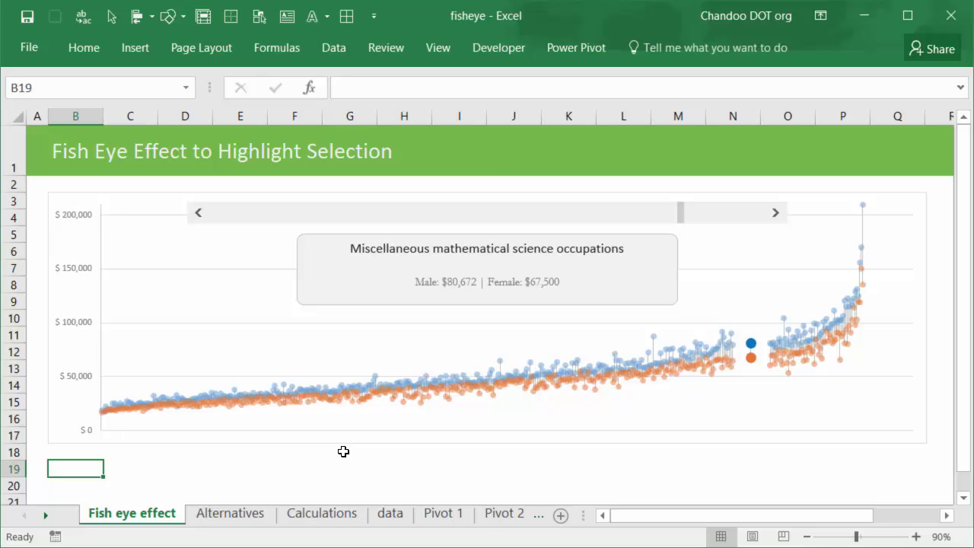
click(213, 220)
click(214, 221)
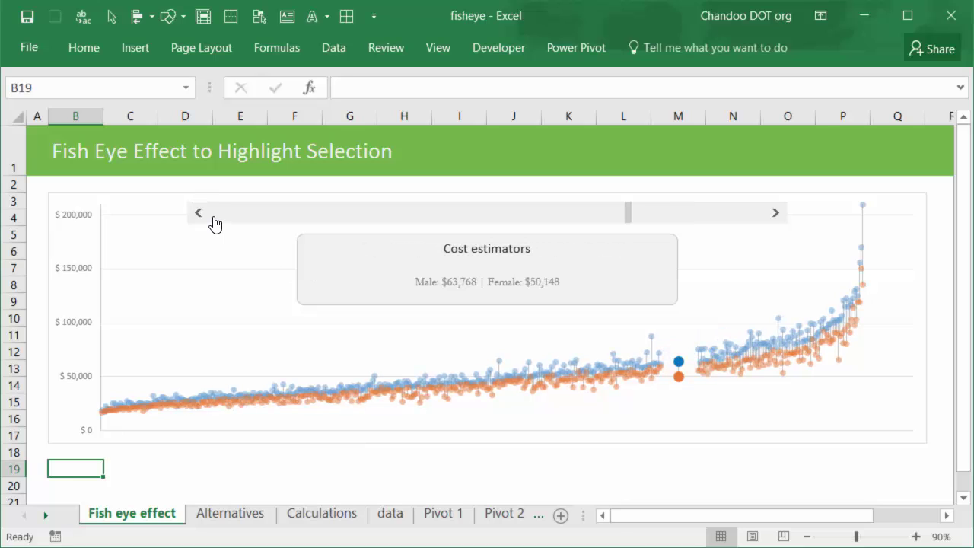
click(221, 220)
click(221, 220)
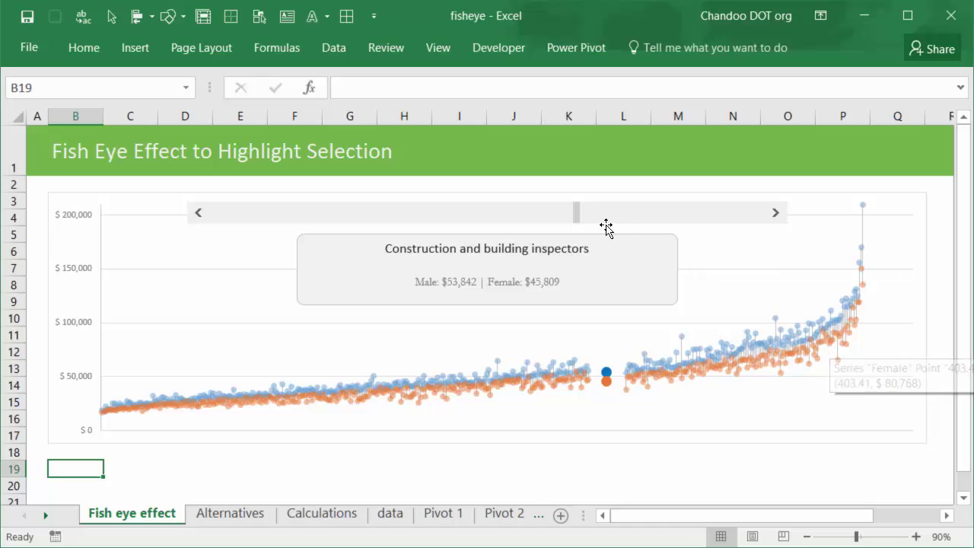
Move the fish eye highlight toward lower salaries until Entertainers and performers, sports and related workers, all other is selected.
click(399, 216)
click(398, 216)
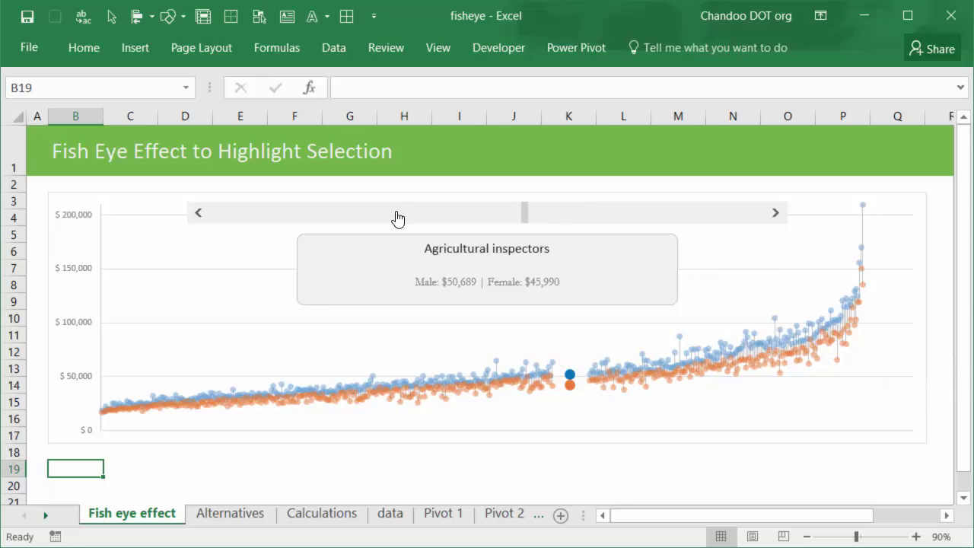
click(397, 217)
click(398, 216)
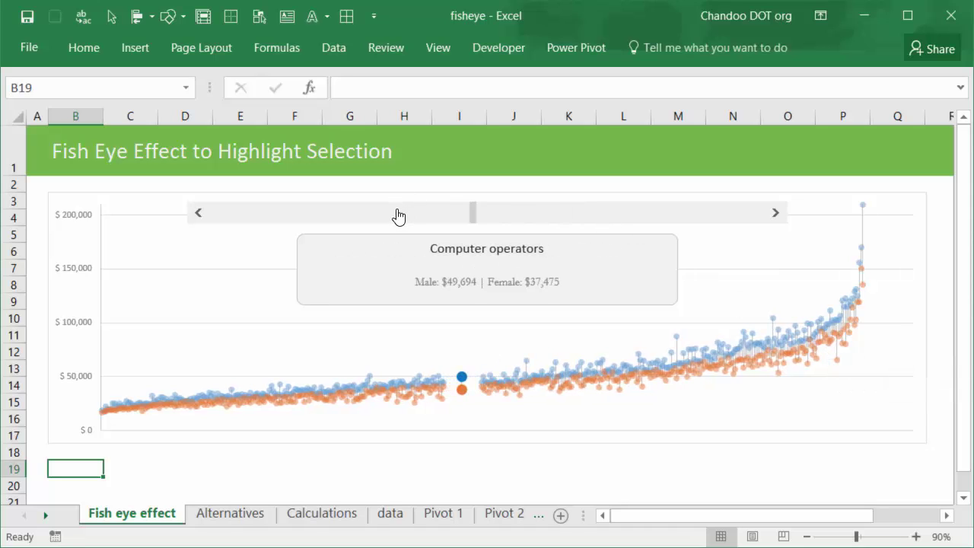
click(400, 216)
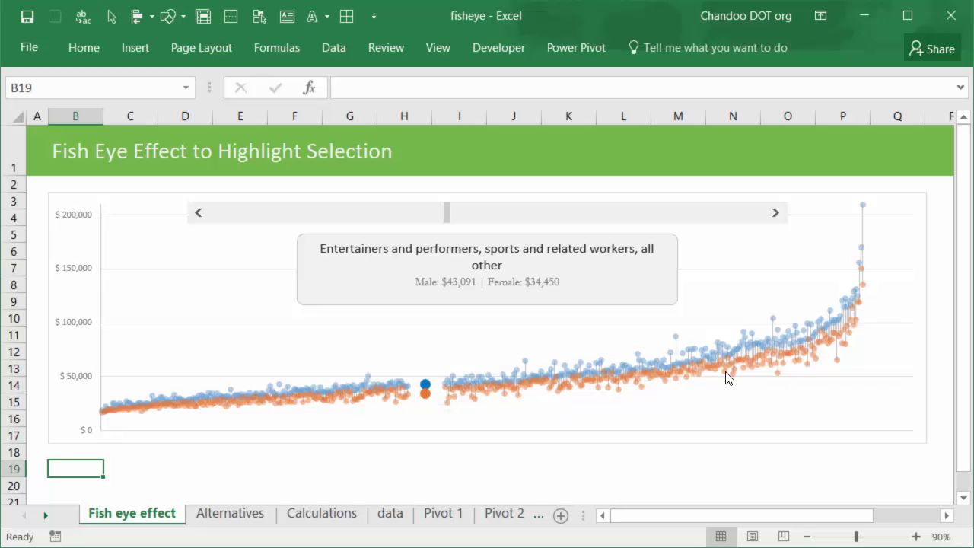
Move the fish eye highlight back toward higher salaries until Agricultural inspectors is selected.
click(693, 214)
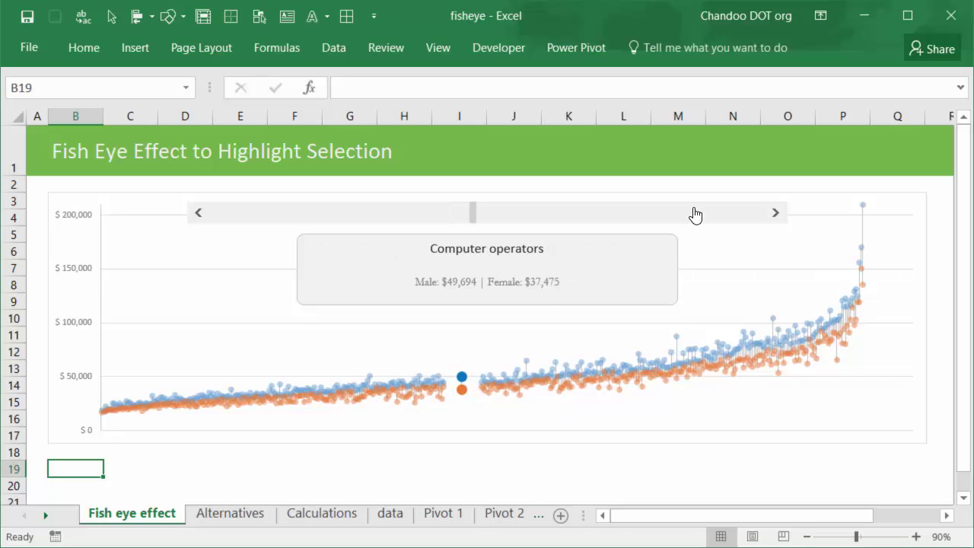
click(694, 214)
click(694, 214)
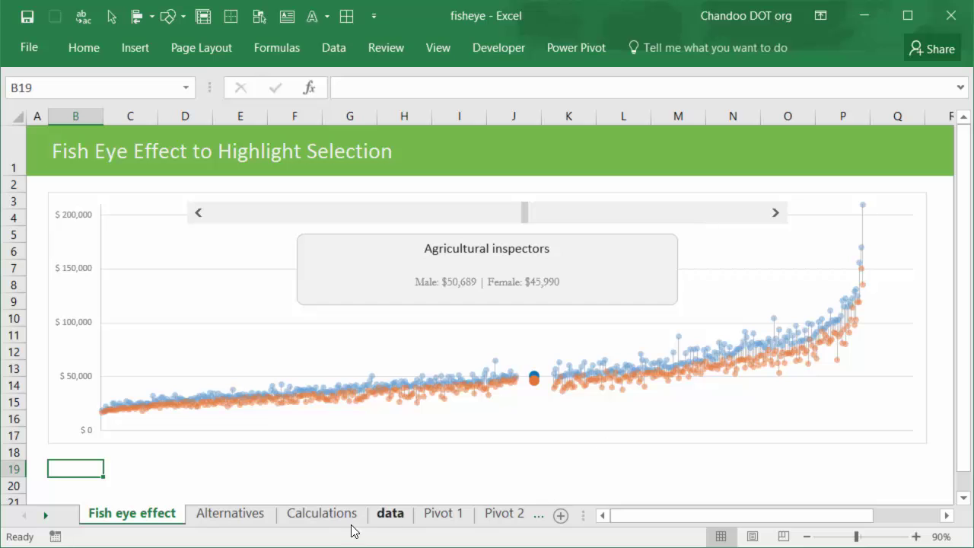
On the Calculations sheet, inspect the Selected cell, the Male and Female salary formulas and the X formula.
click(312, 515)
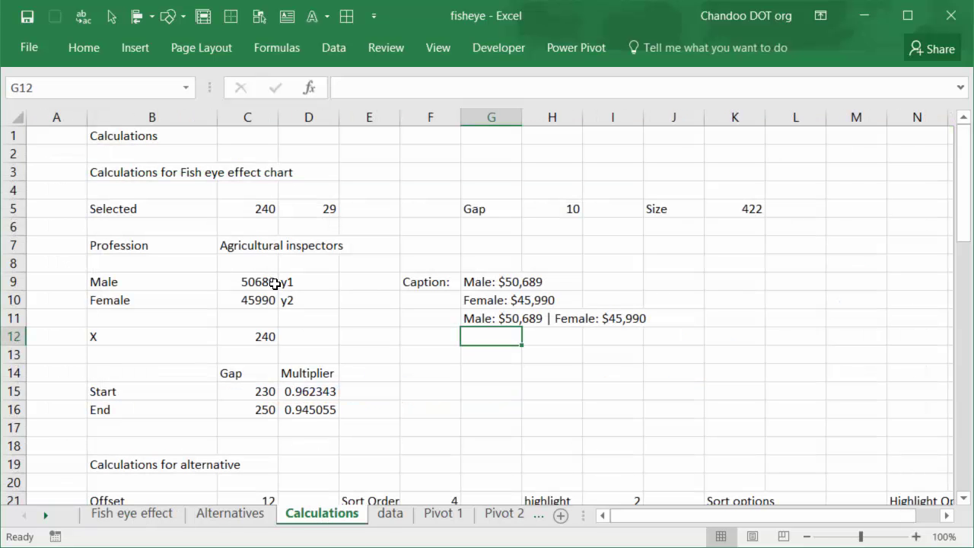
click(247, 210)
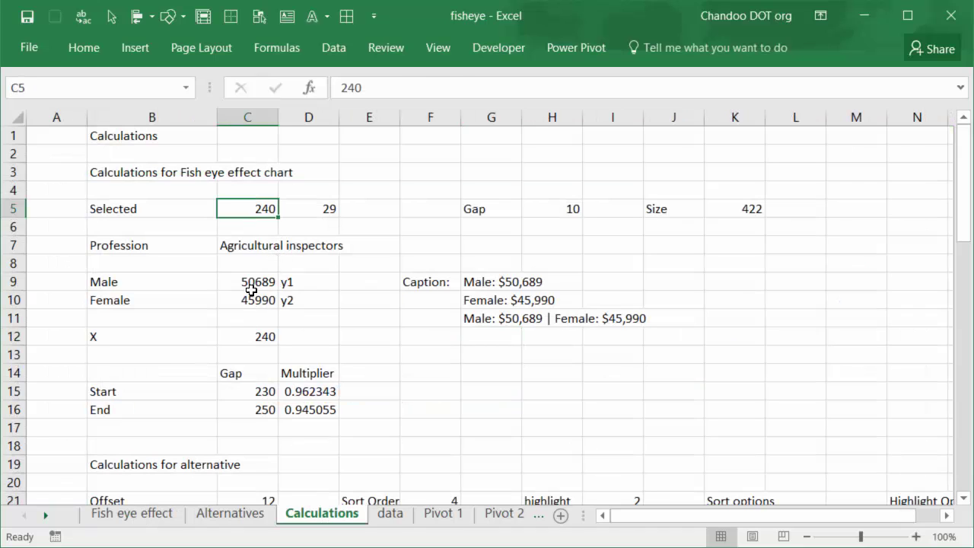
drag(251, 283, 278, 299)
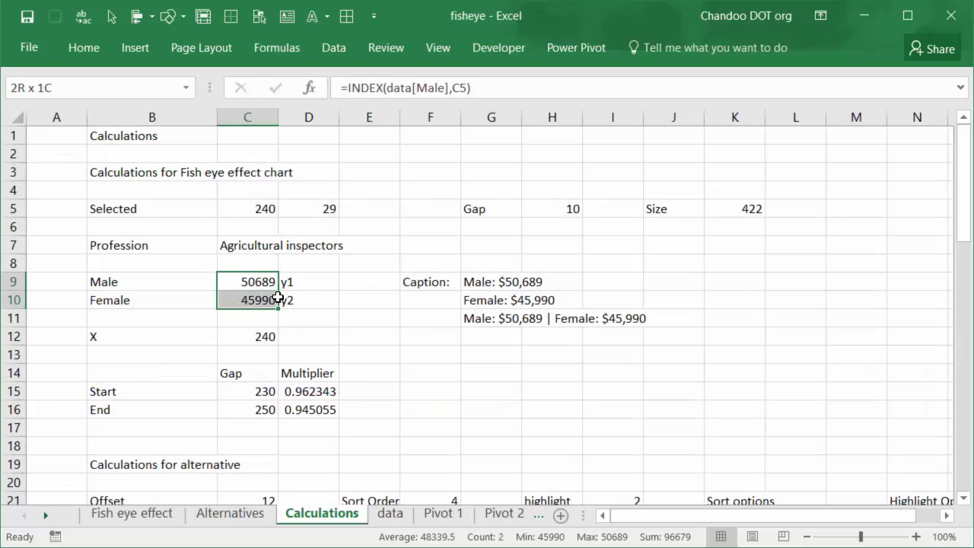
click(251, 336)
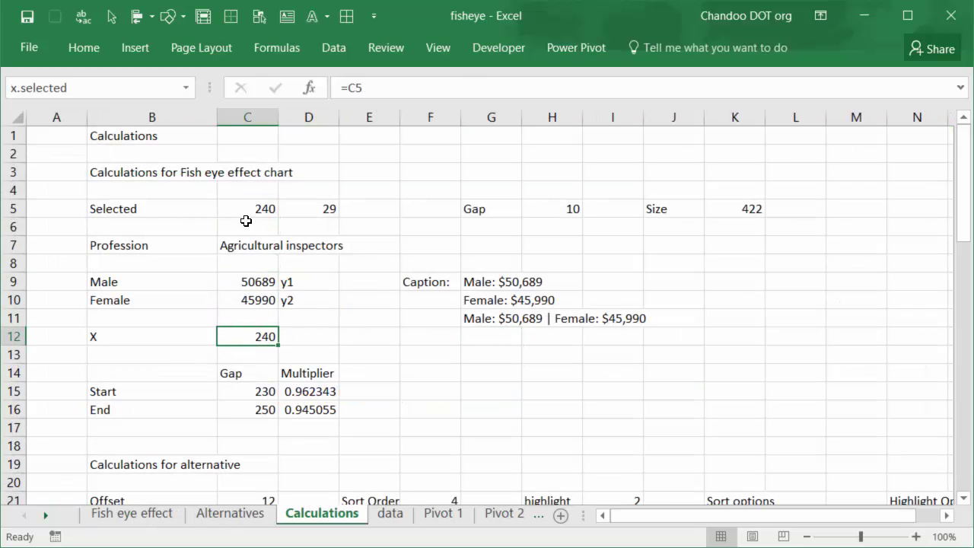
Examine the gap Start and End formulas together with the Gap setting and X cell they depend on.
click(262, 394)
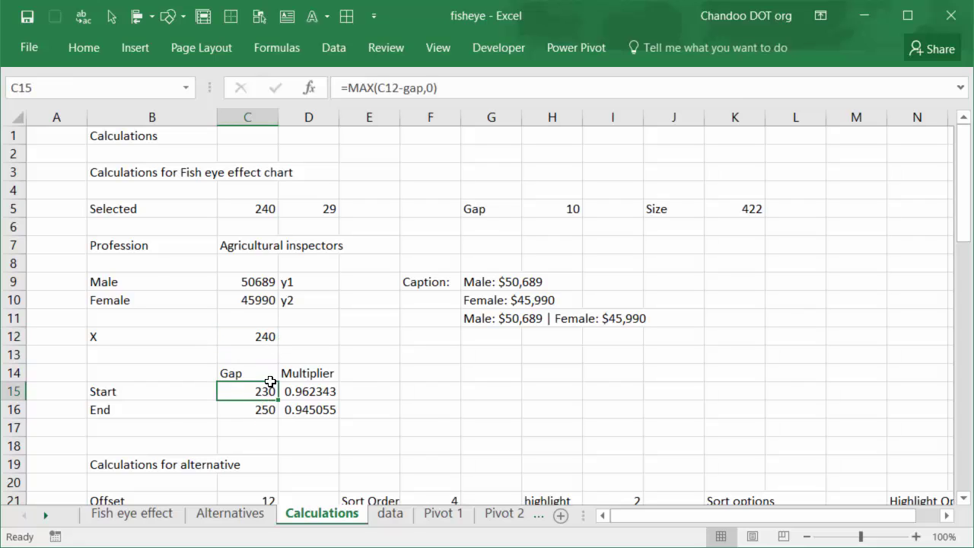
click(554, 211)
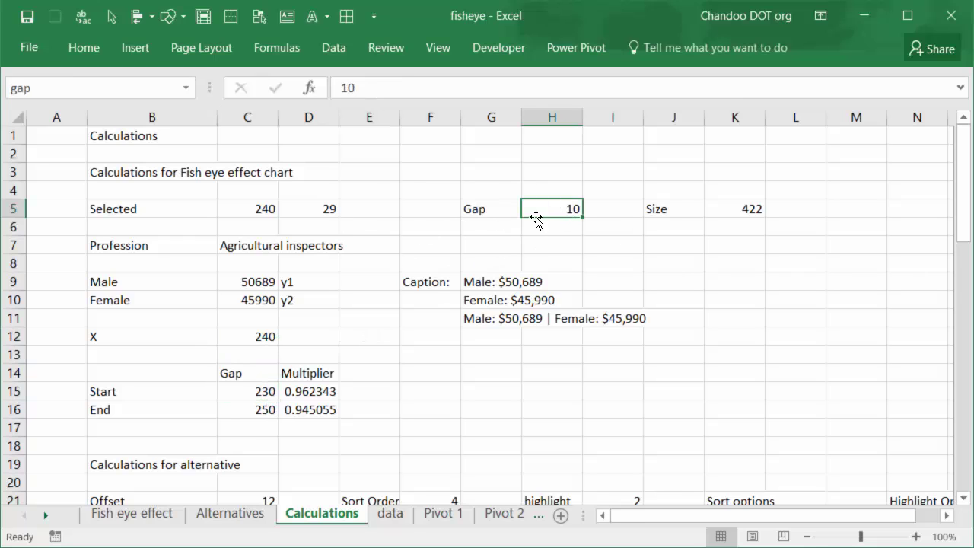
click(265, 391)
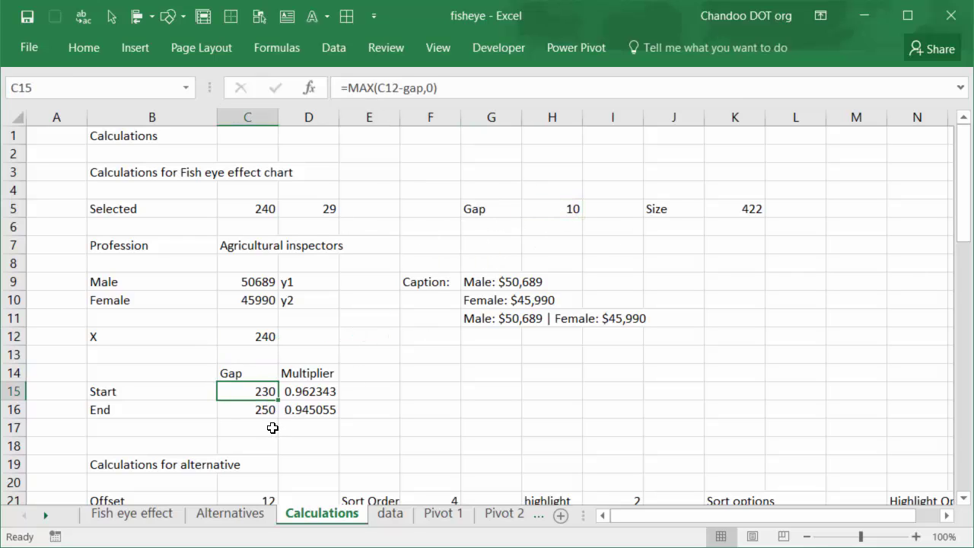
click(260, 340)
click(257, 393)
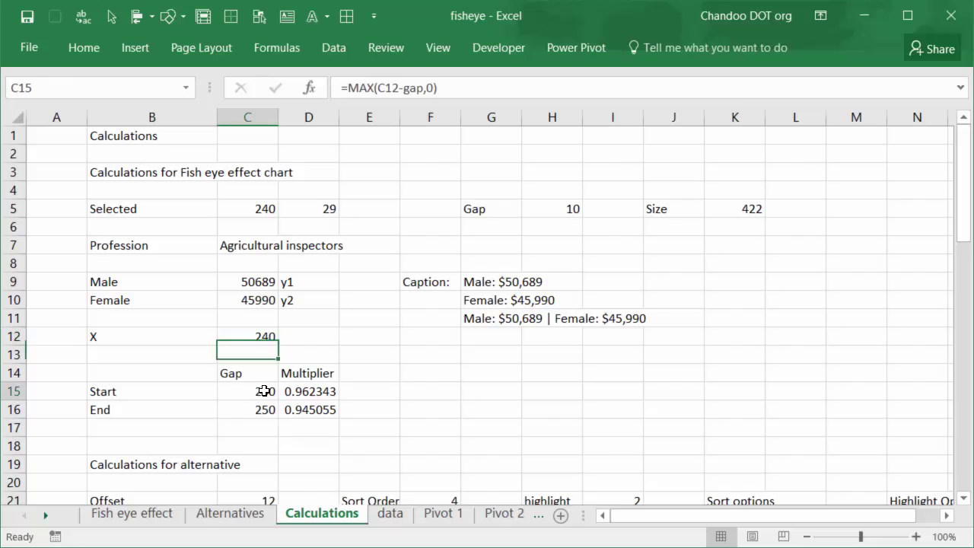
click(266, 411)
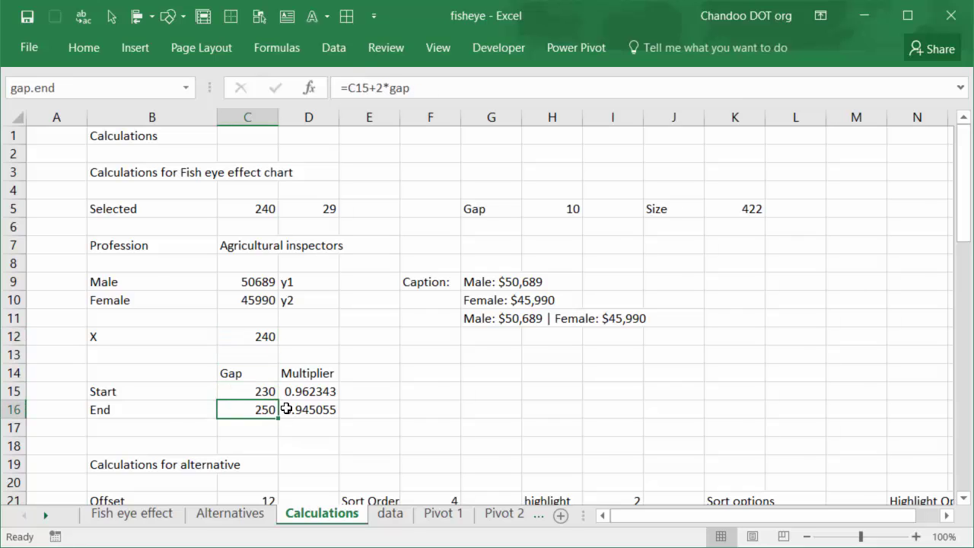
Examine the Multiplier formulas for the Start and End rows of the fish eye calculations.
click(318, 394)
click(321, 417)
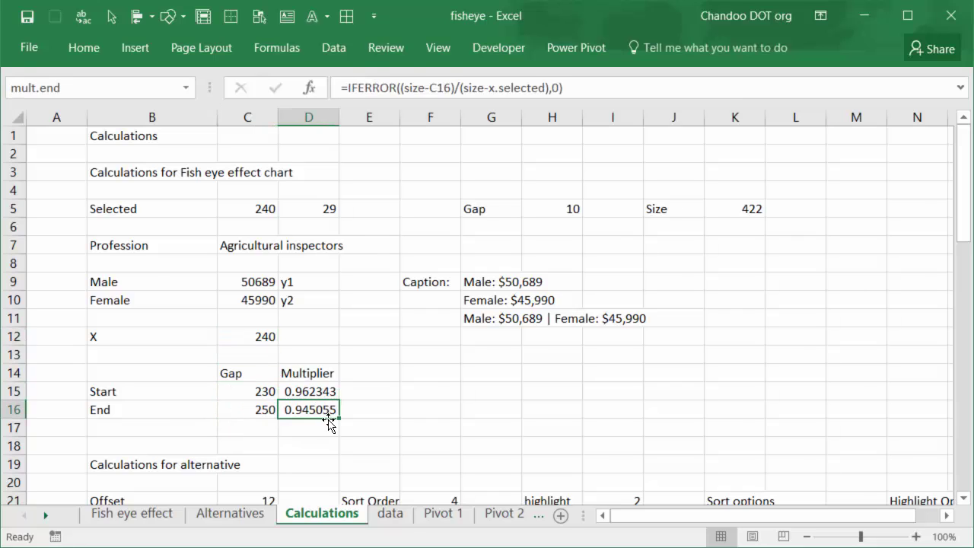
click(325, 391)
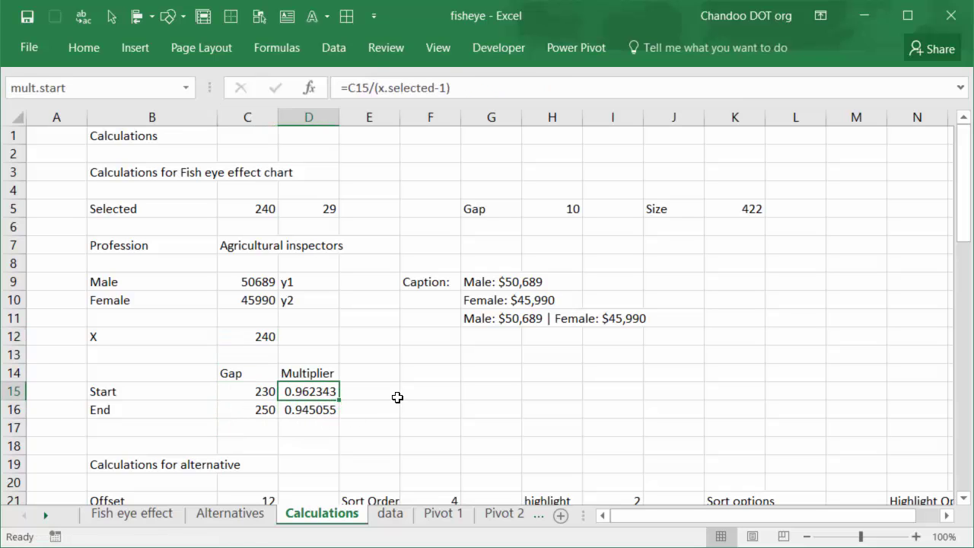
scroll(395, 396, down, 2)
scroll(390, 395, up, 1)
Return to the Fish eye effect sheet and move the chart highlight to Computer operators.
click(135, 516)
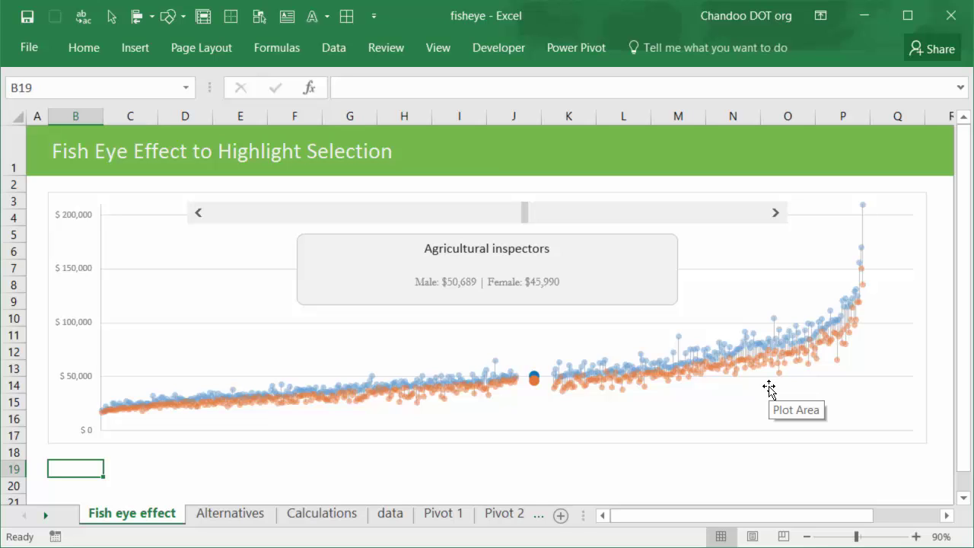
click(253, 220)
click(253, 220)
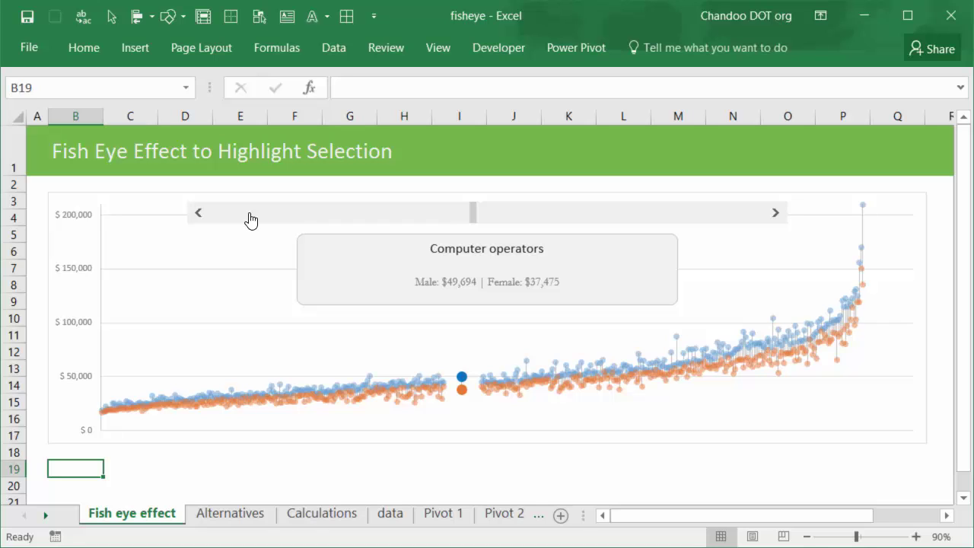
Open the Alternatives sheet, hide the formula bar and headings, and reduce the zoom to 80%.
click(231, 513)
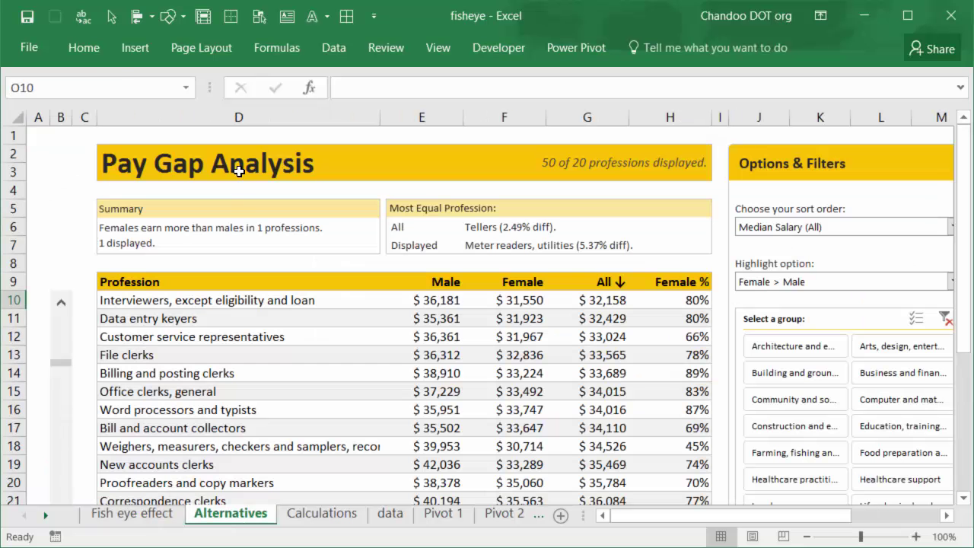
click(439, 47)
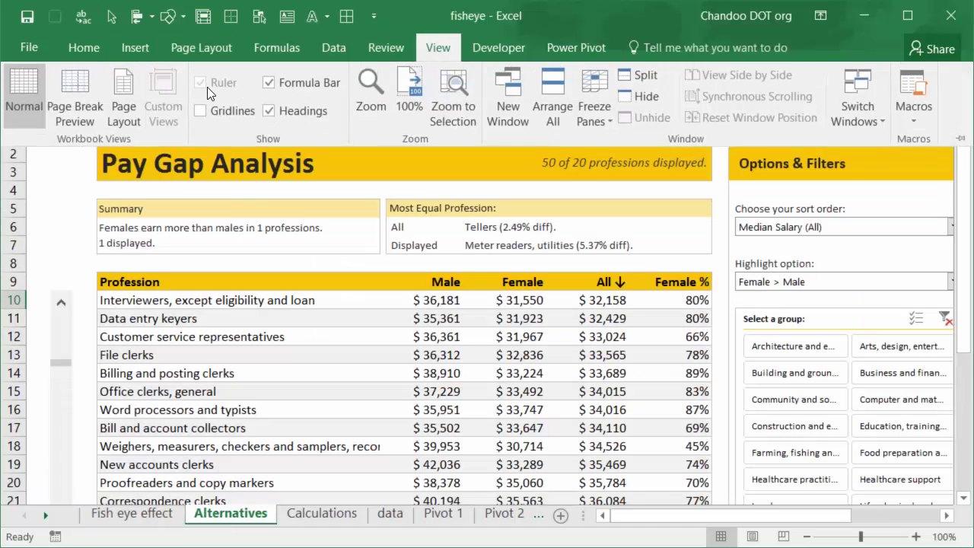
click(268, 111)
double_click(428, 55)
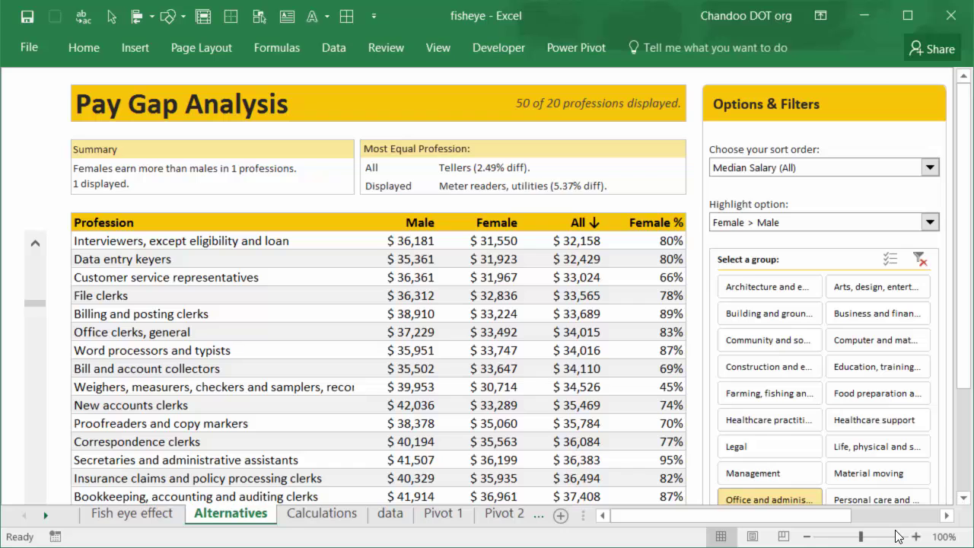
click(807, 538)
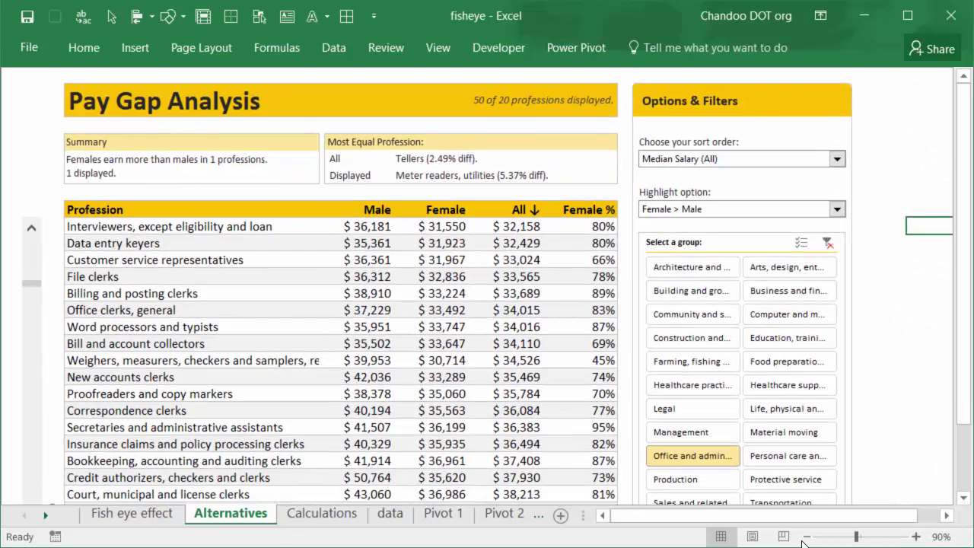
click(806, 538)
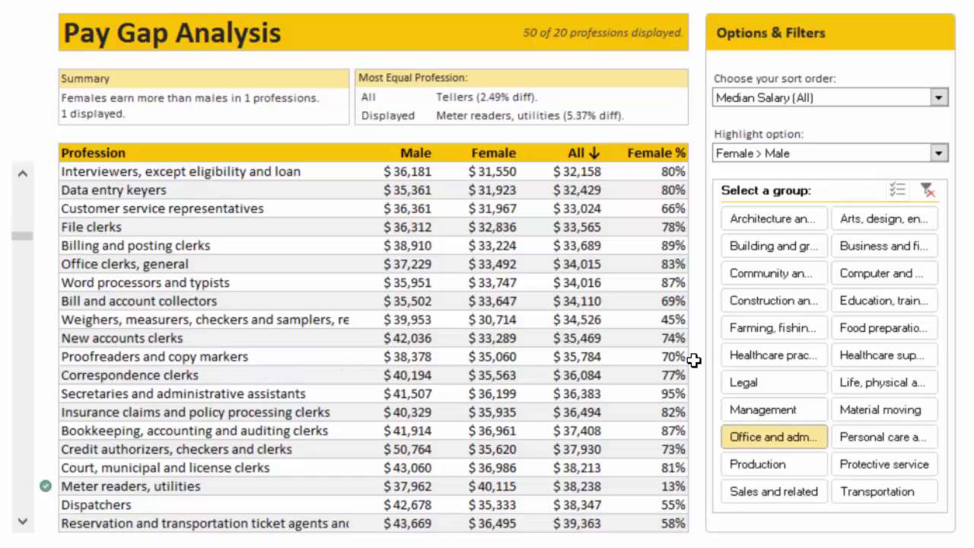
Filter the Pay Gap Analysis to the Food preparation group and bring the profession list back to its first row.
ctrl+click(772, 465)
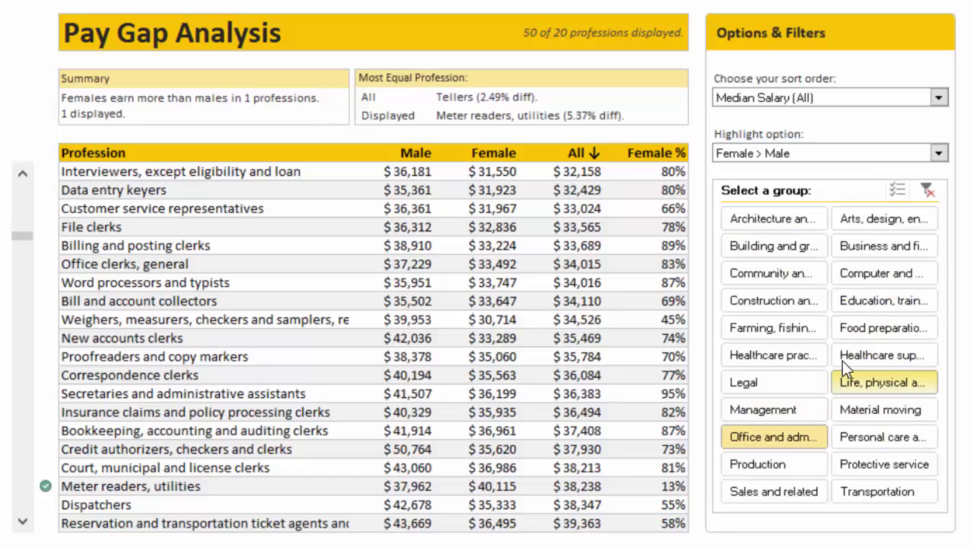
click(846, 327)
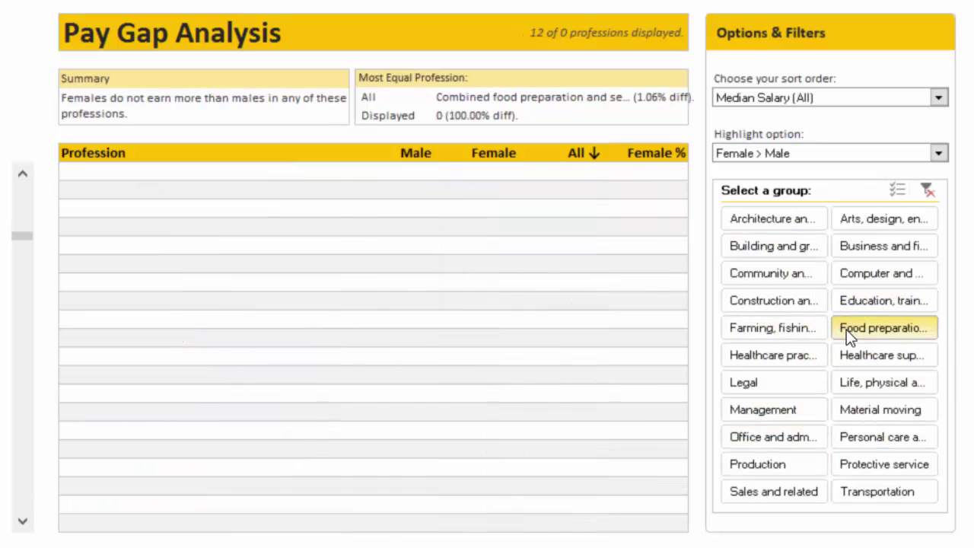
drag(23, 196, 24, 176)
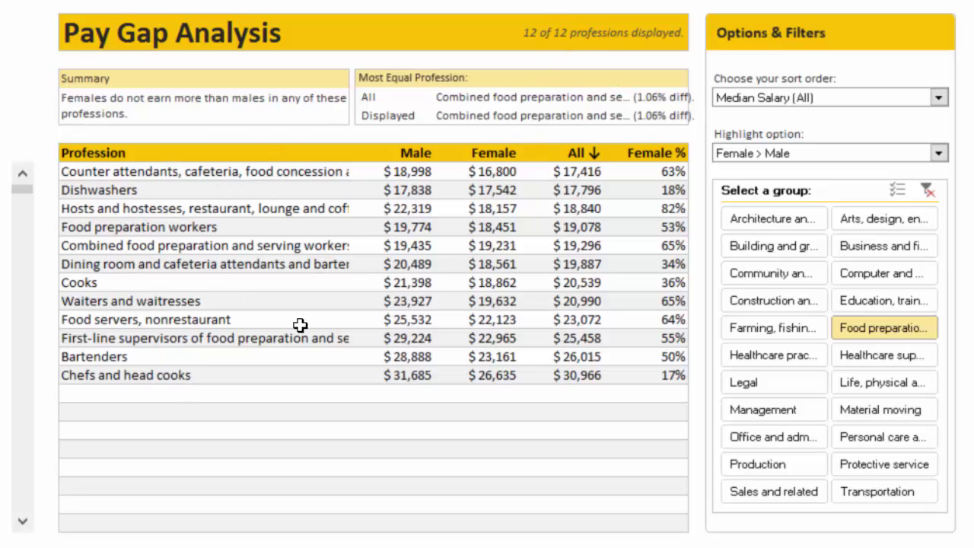
Examine the Summary text and the Most Equal Profession results above the profession table.
click(149, 107)
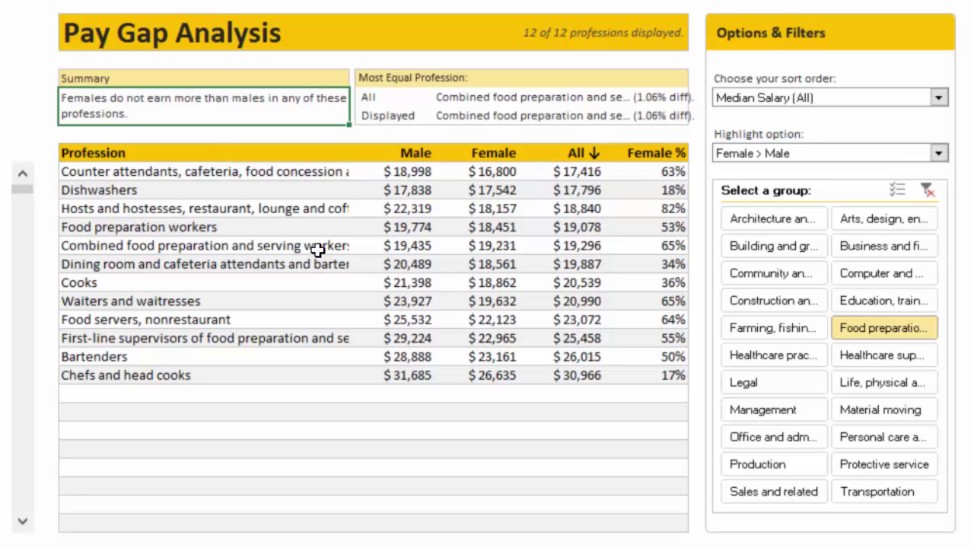
click(476, 96)
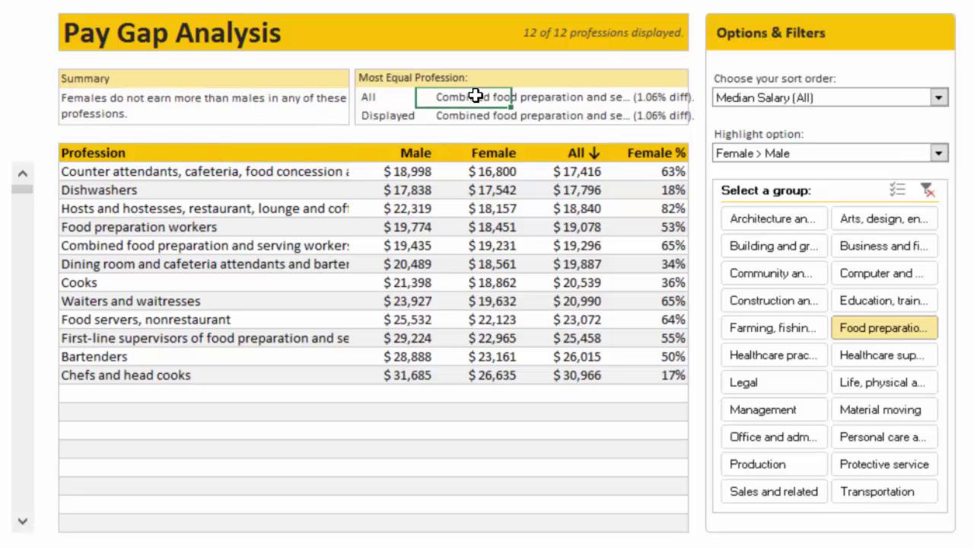
click(465, 116)
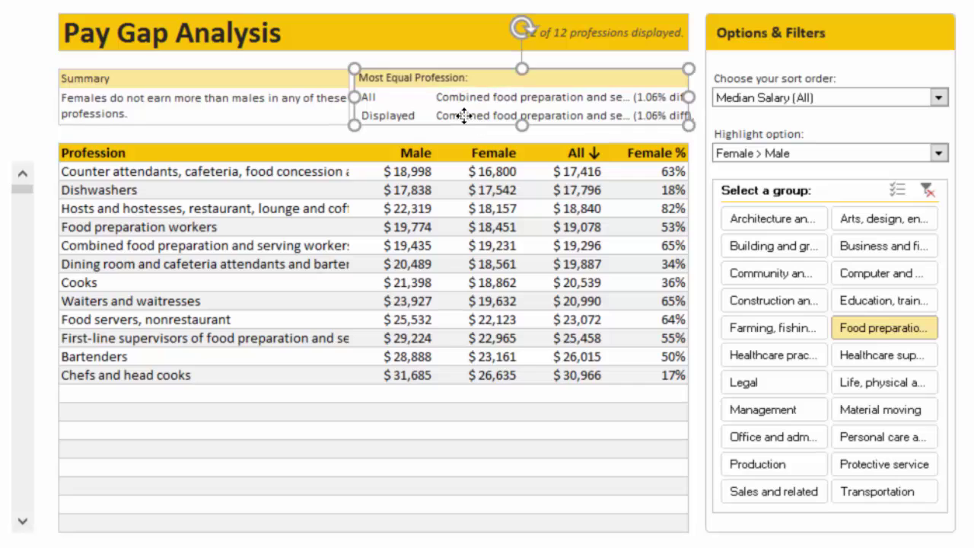
key(Escape)
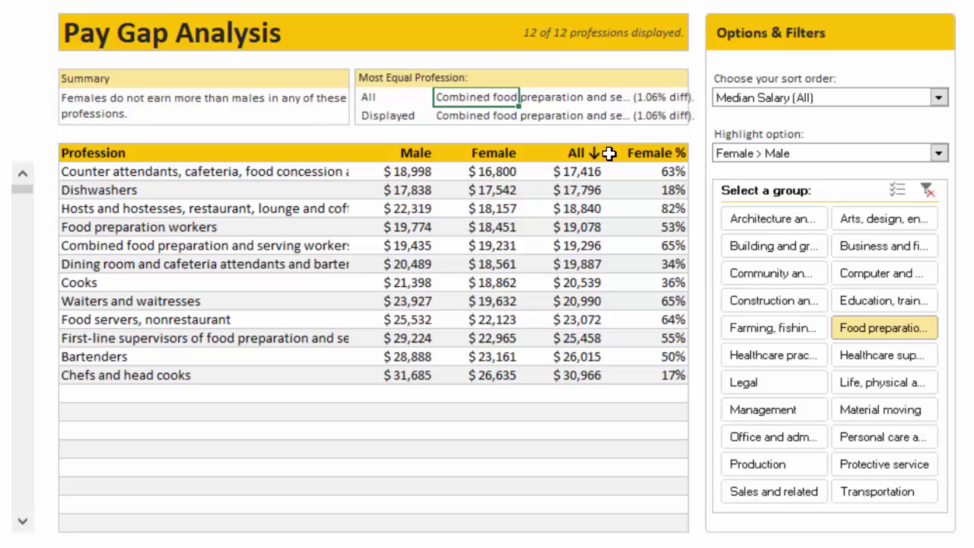
Try the Healthcare practitioner and Production group filters, and return the report to the Office and administrative group.
click(760, 354)
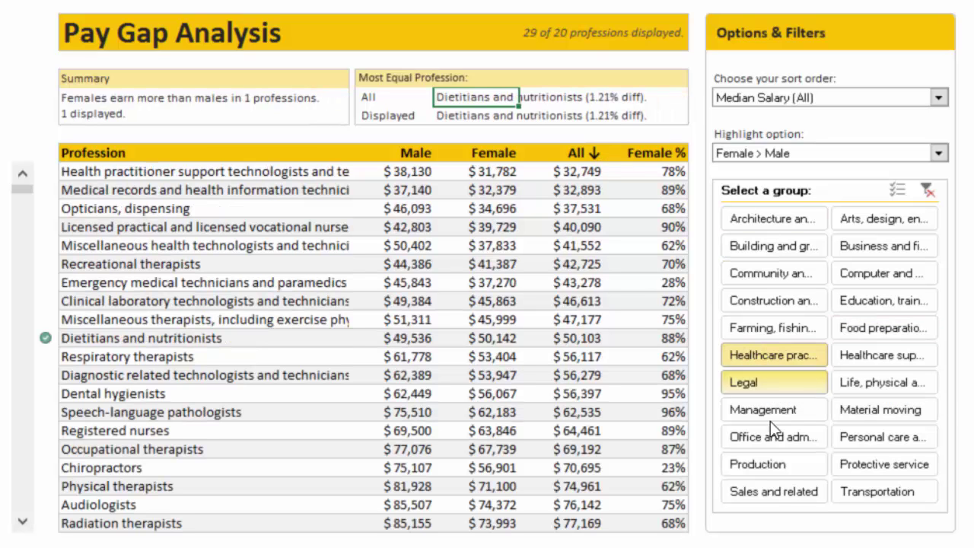
click(795, 464)
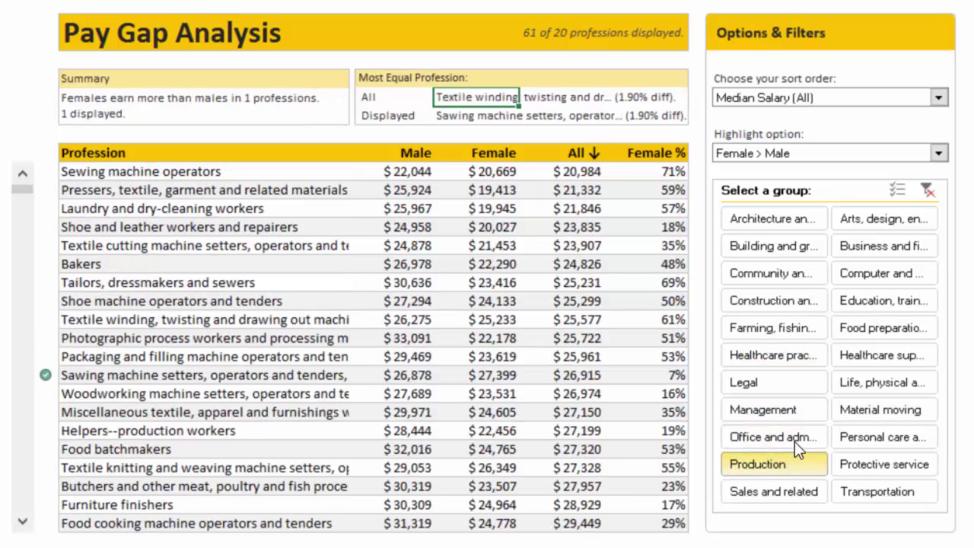
click(795, 440)
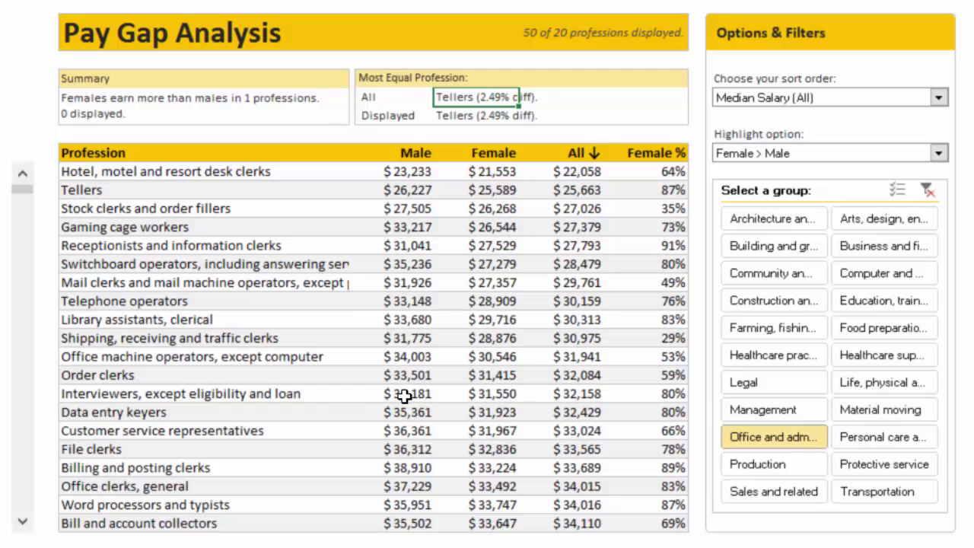
Try sorting the profession table by A-Z of Professions, Male Salaries and Female Salaries.
click(784, 99)
click(787, 99)
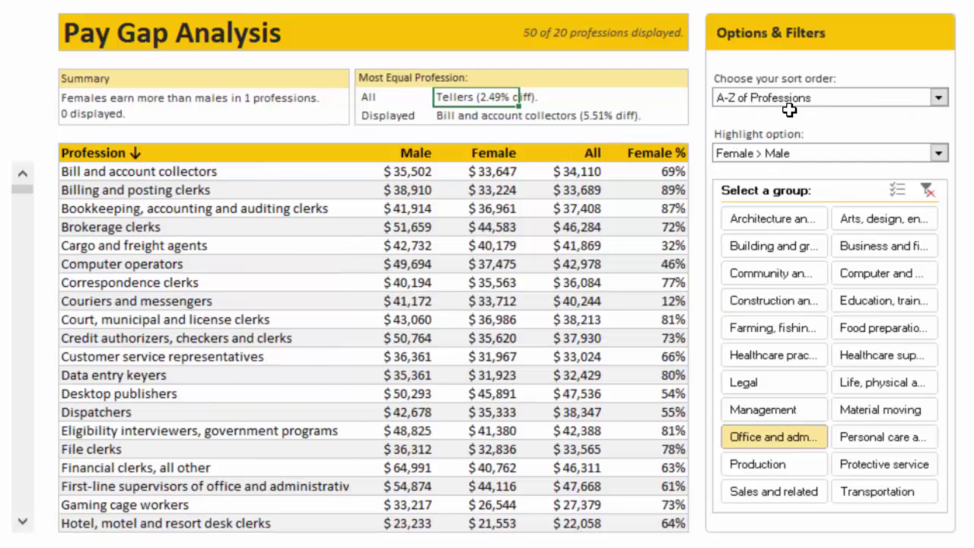
click(799, 101)
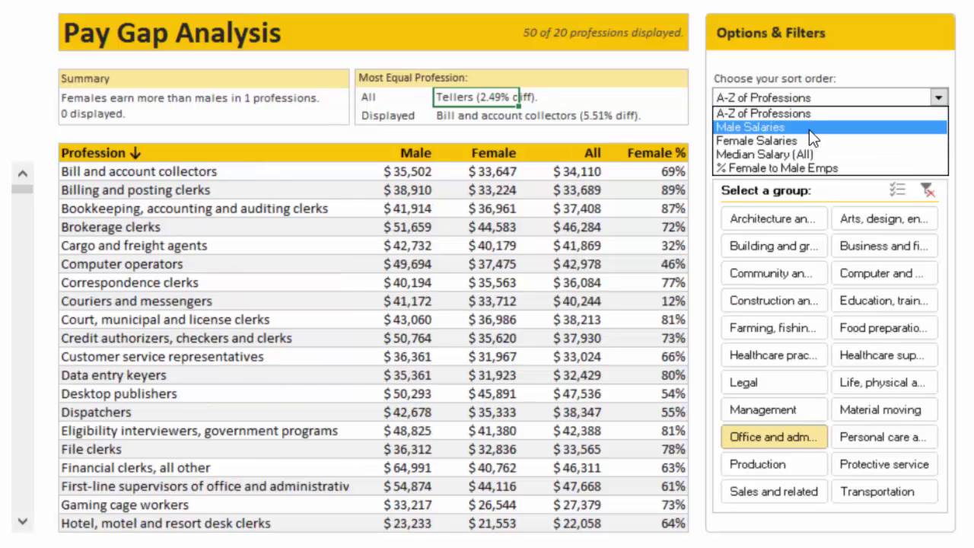
click(809, 127)
click(813, 99)
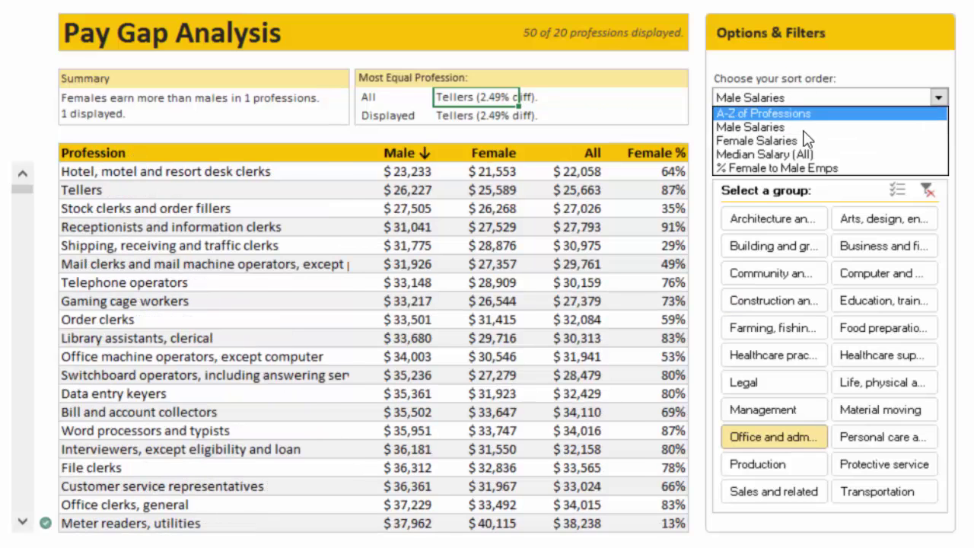
click(802, 141)
Try the Median Salary (All) sort order and settle on sorting the table by % Female to Male Emps.
click(816, 99)
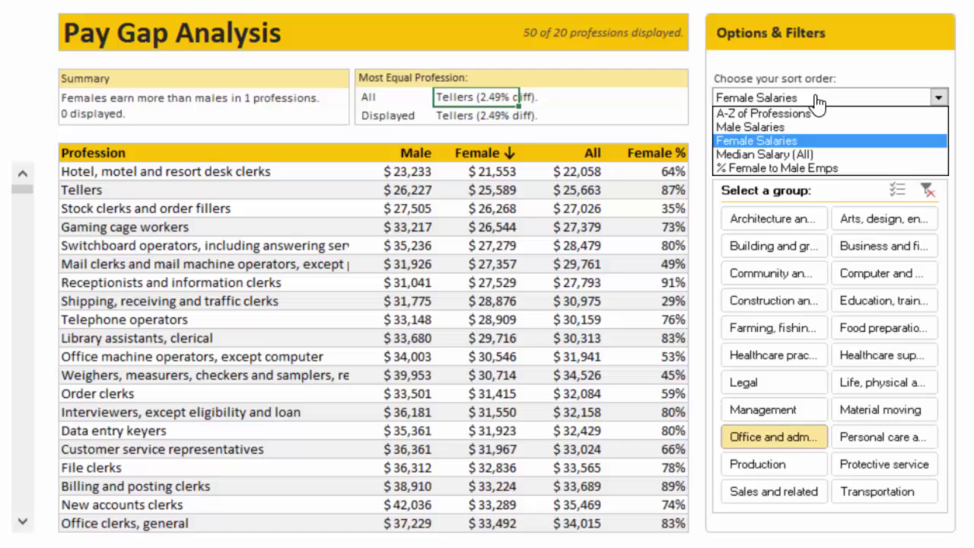
click(809, 152)
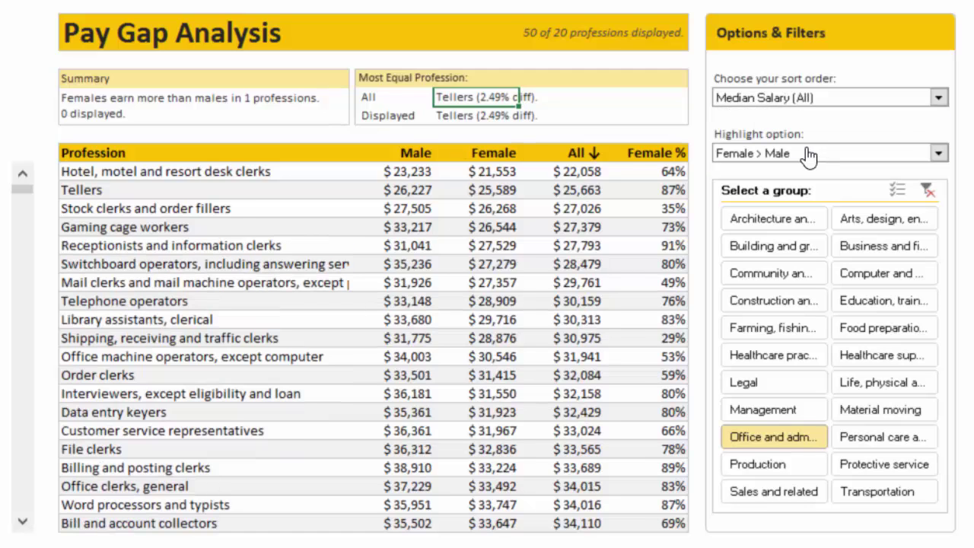
click(809, 99)
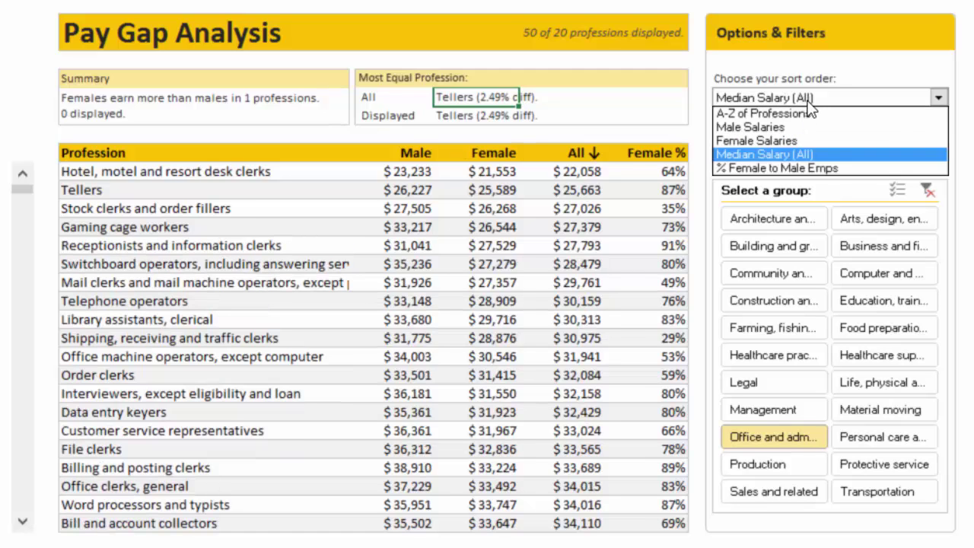
click(839, 169)
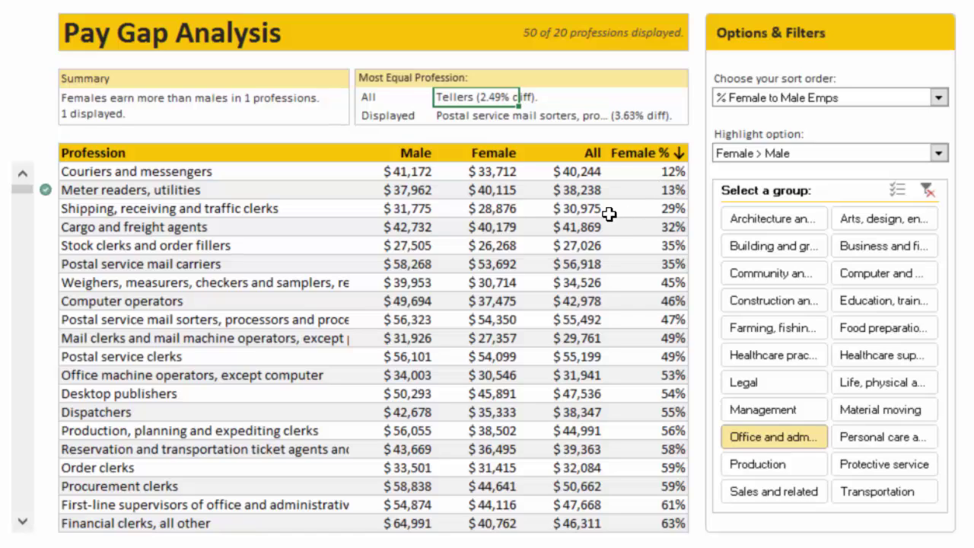
Set the report's highlight option to None and review the other highlight choices without applying them.
click(813, 156)
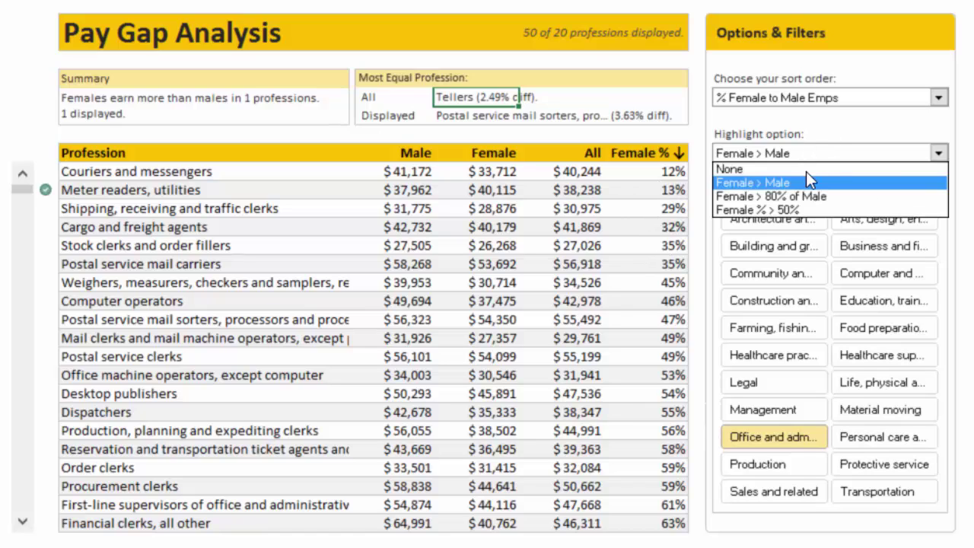
click(806, 169)
click(806, 153)
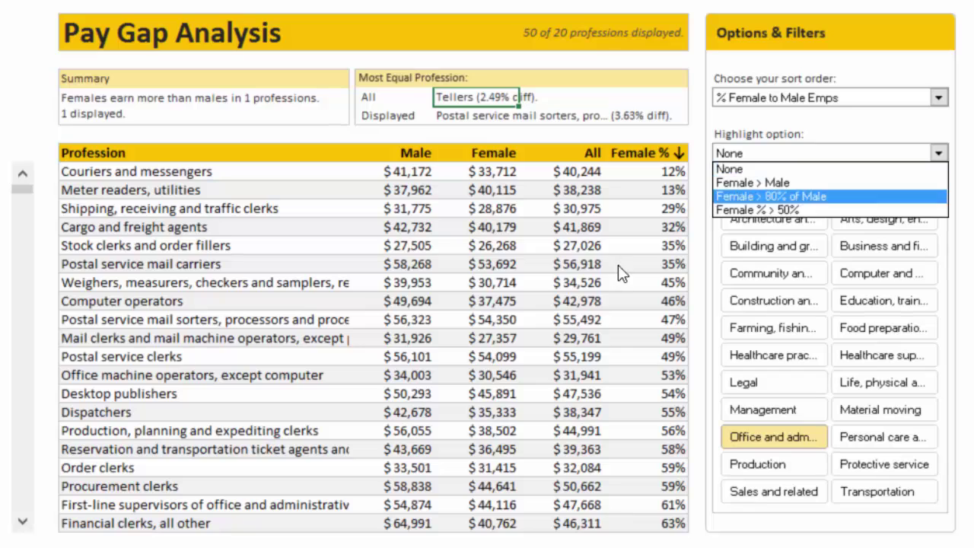
key(Down)
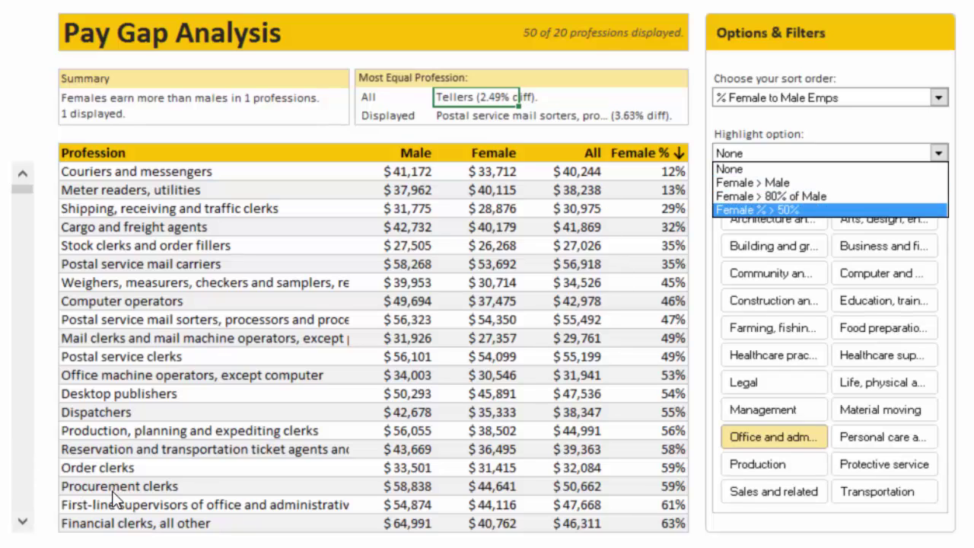
key(Escape)
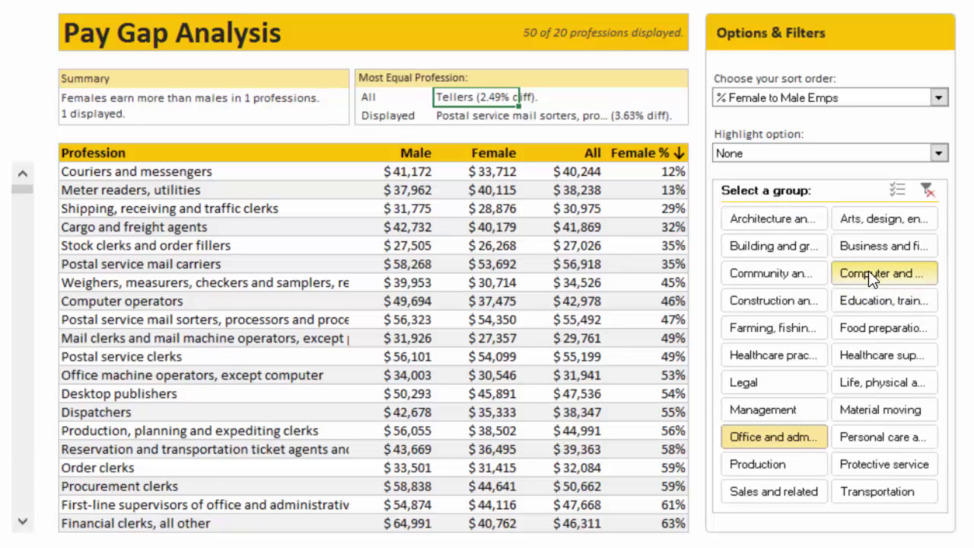
Filter the report to the Computer group and test moving through its profession list, returning to the first row.
click(867, 278)
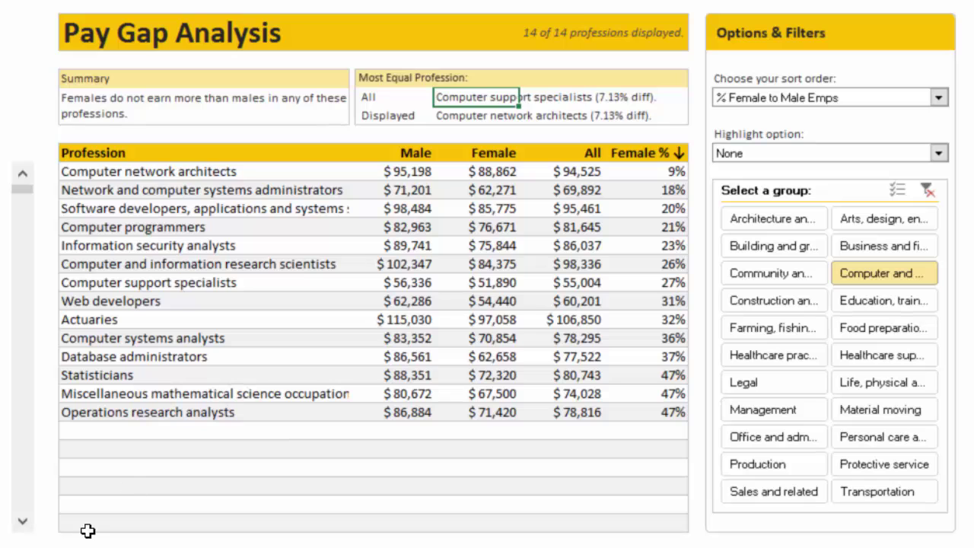
click(22, 521)
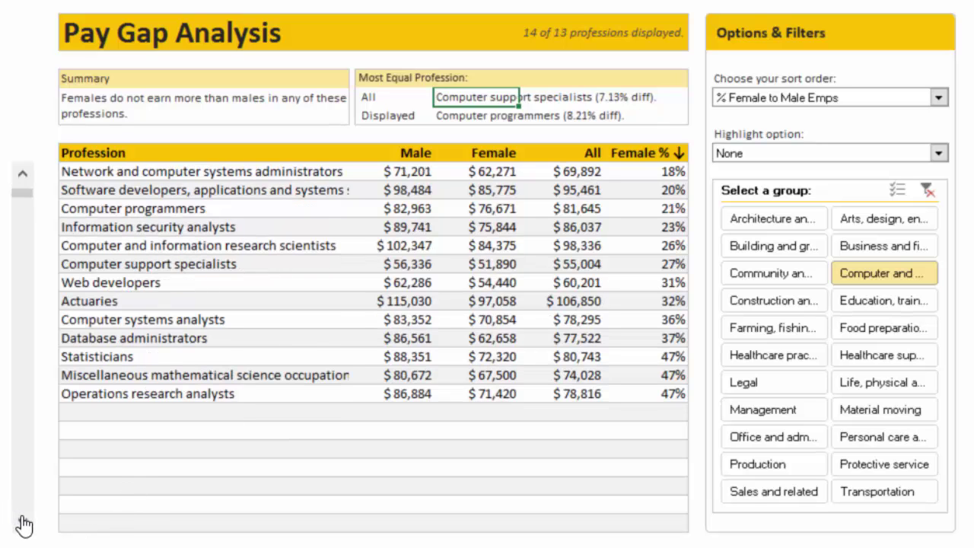
click(22, 521)
click(22, 174)
click(23, 175)
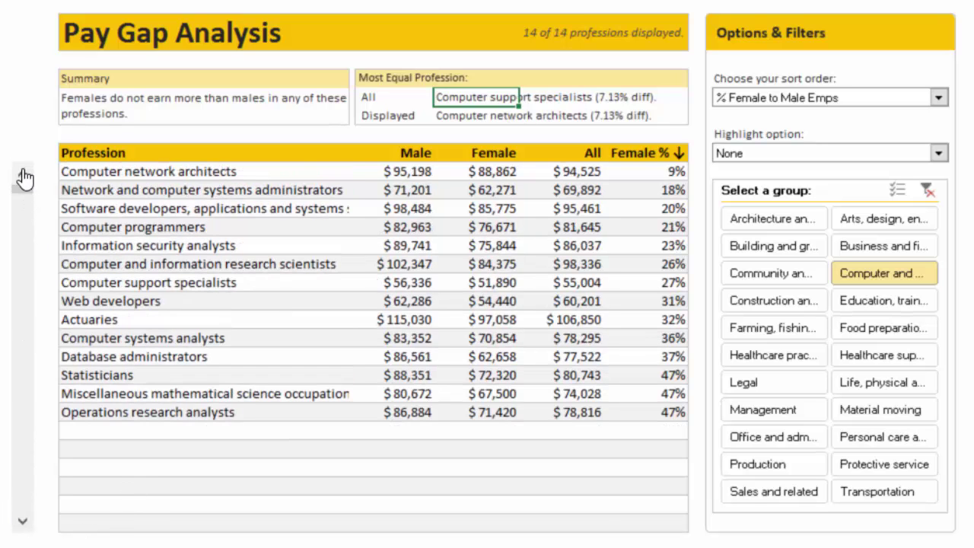
Filter the report to the five groups from Architecture through Community and advance the list to start at Electrical and electronics engineers.
click(750, 220)
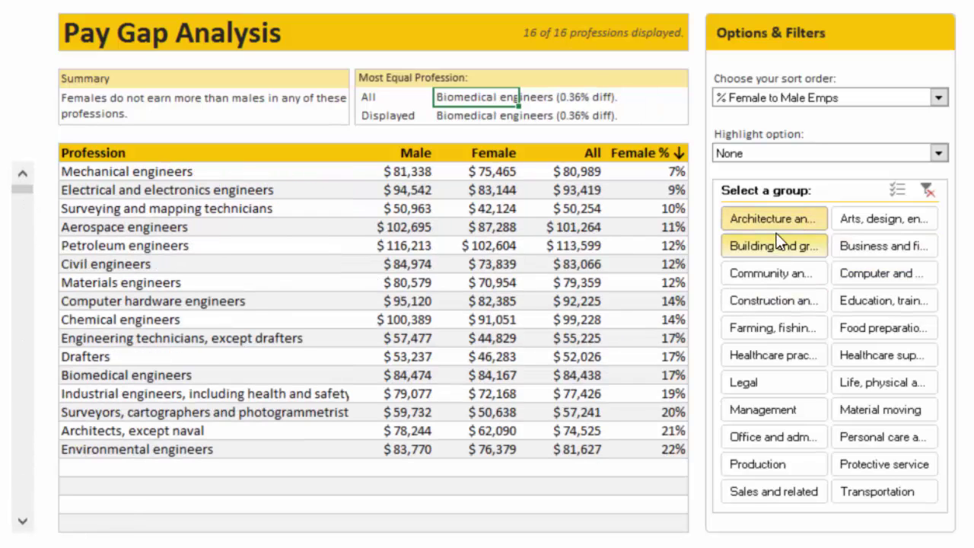
shift+click(782, 242)
shift+click(780, 282)
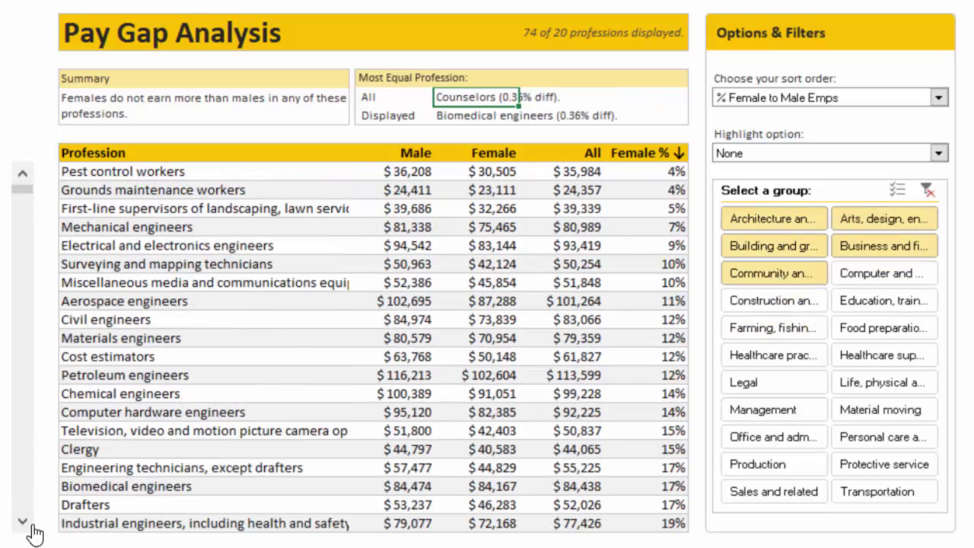
click(23, 522)
click(22, 522)
click(22, 522)
click(22, 522)
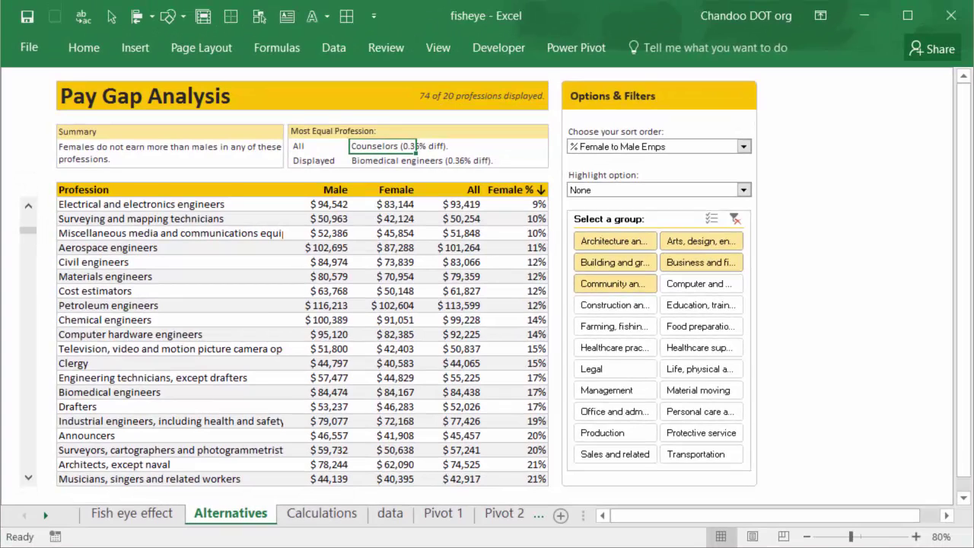
click(851, 544)
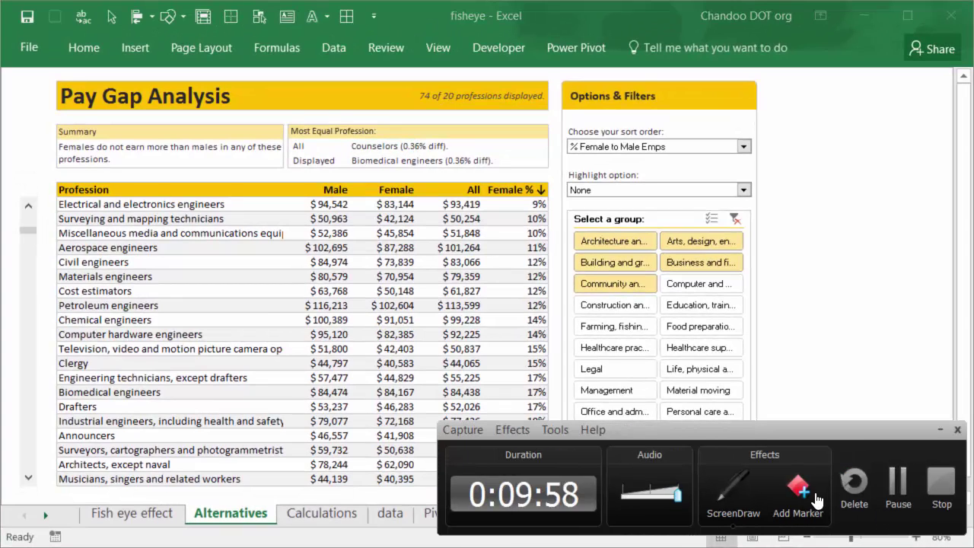